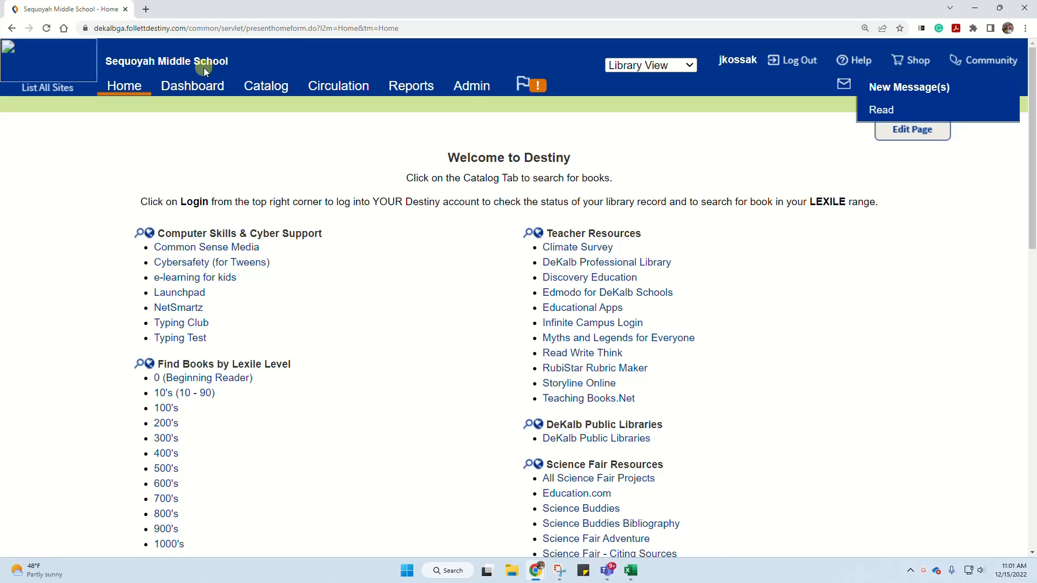
# - Extract title and copy data from the library reports for call numbers 400 to 499
pyautogui.click(406, 87)
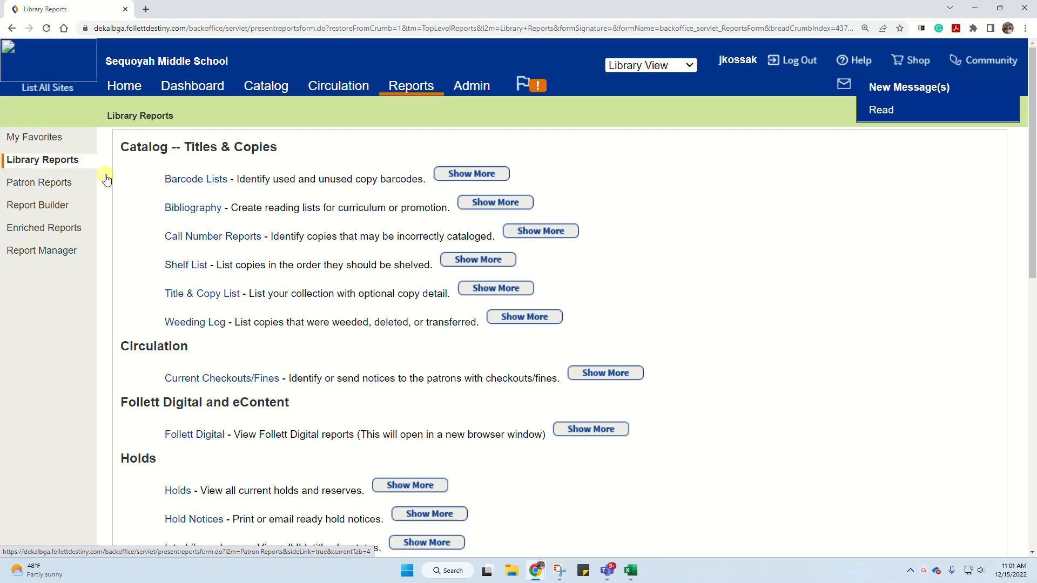
pyautogui.scroll(-10, 200, 295)
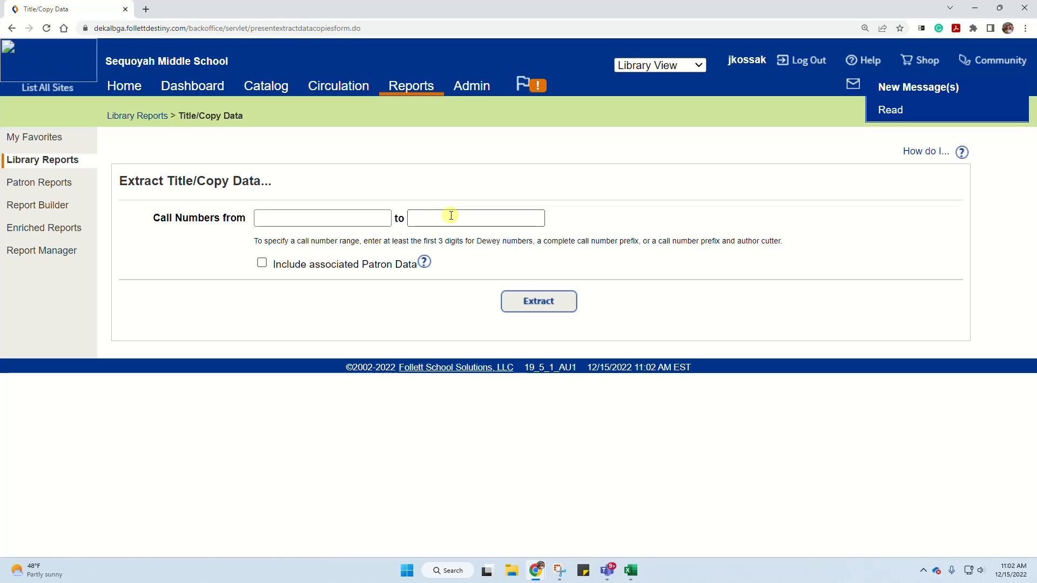
pyautogui.click(313, 217)
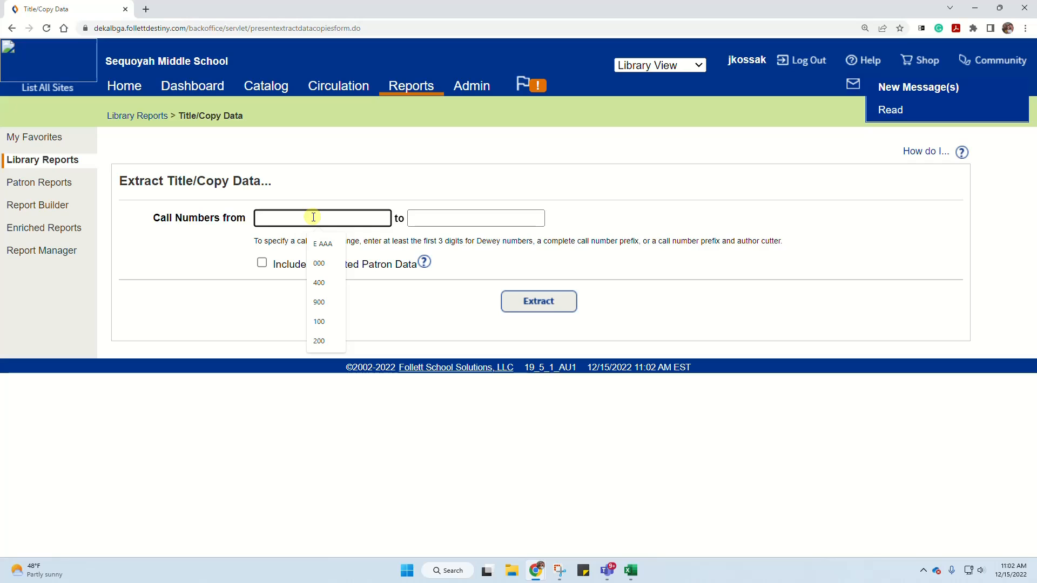
pyautogui.write('400')
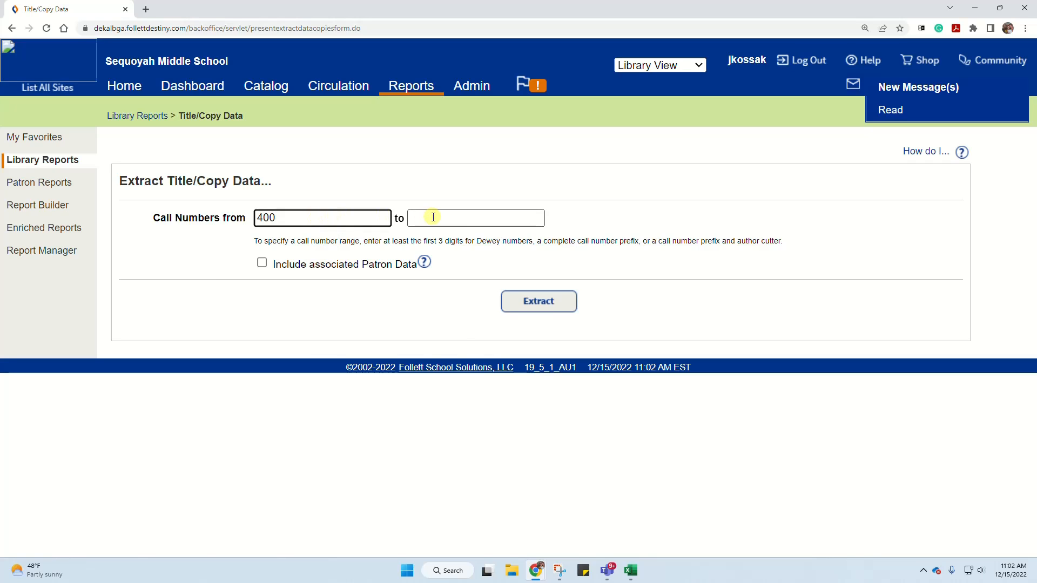
pyautogui.click(433, 217)
pyautogui.write('499')
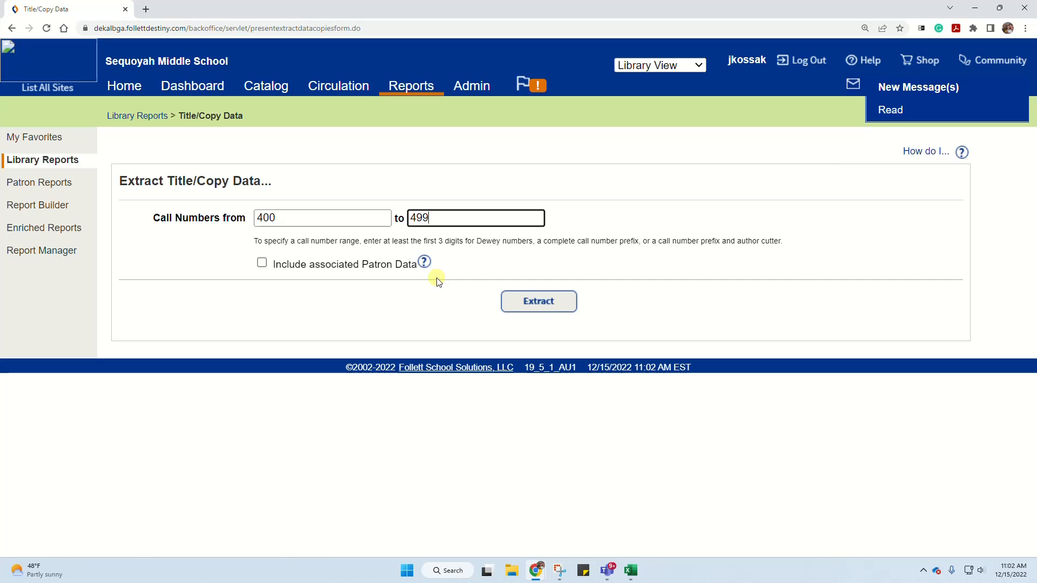
pyautogui.click(545, 303)
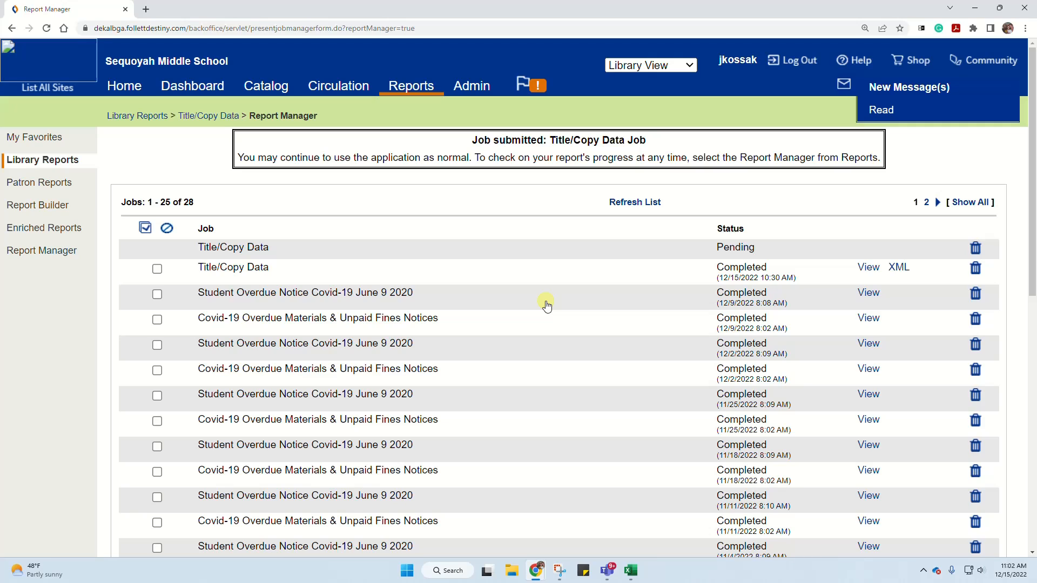
# - Download the completed Title/Copy Data job as XML, then switch to Excel and open ExtractDataCopiesJob5393444 (1) as an XML table
pyautogui.click(899, 268)
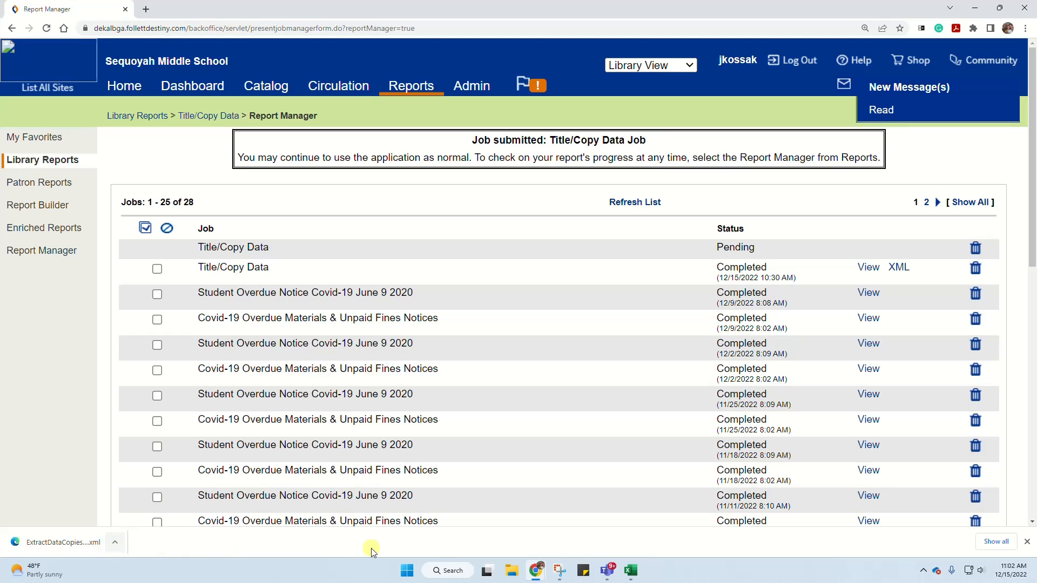
pyautogui.click(634, 577)
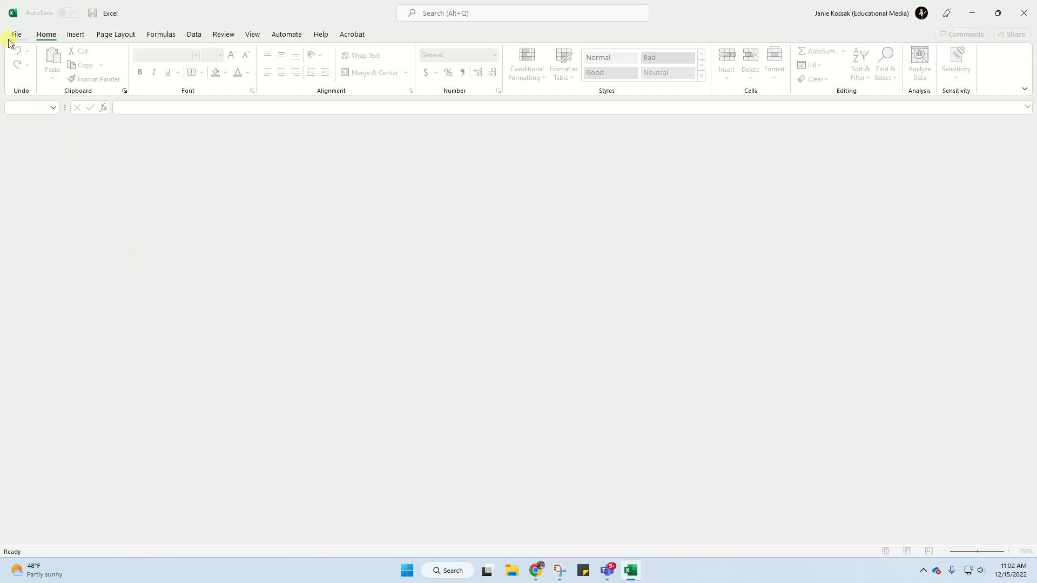
pyautogui.click(15, 37)
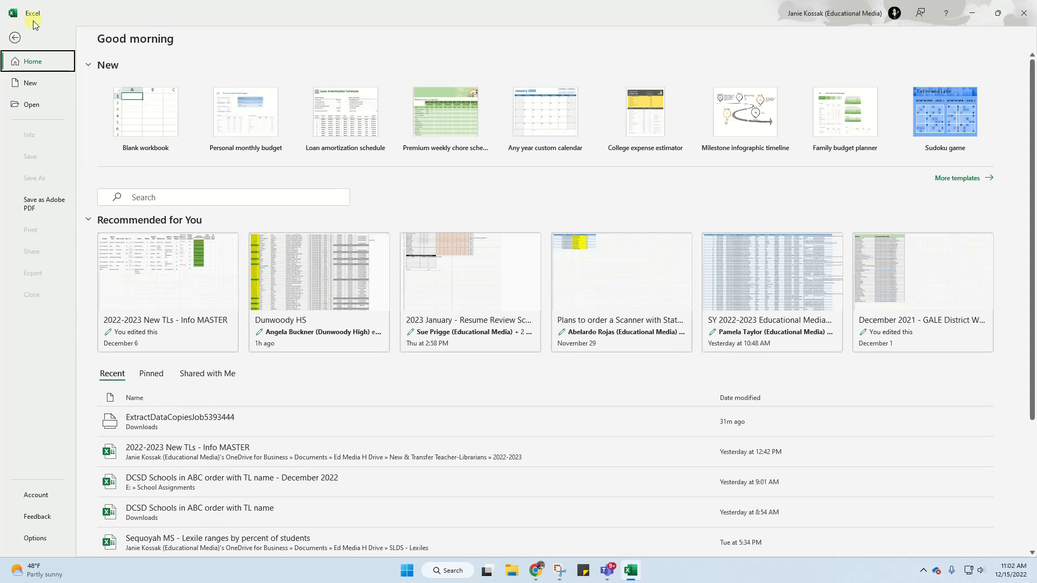
pyautogui.click(34, 108)
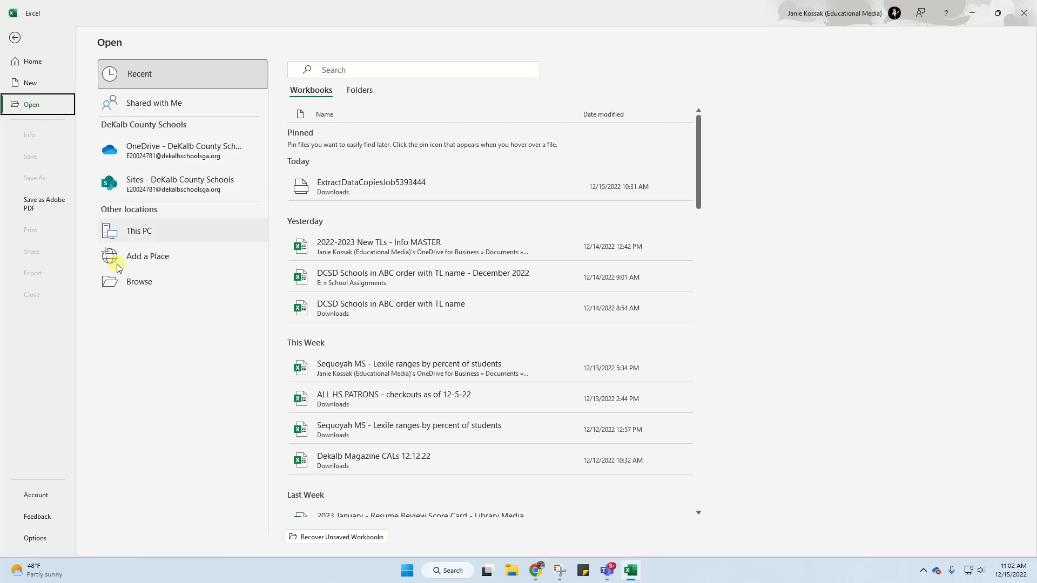
pyautogui.click(131, 284)
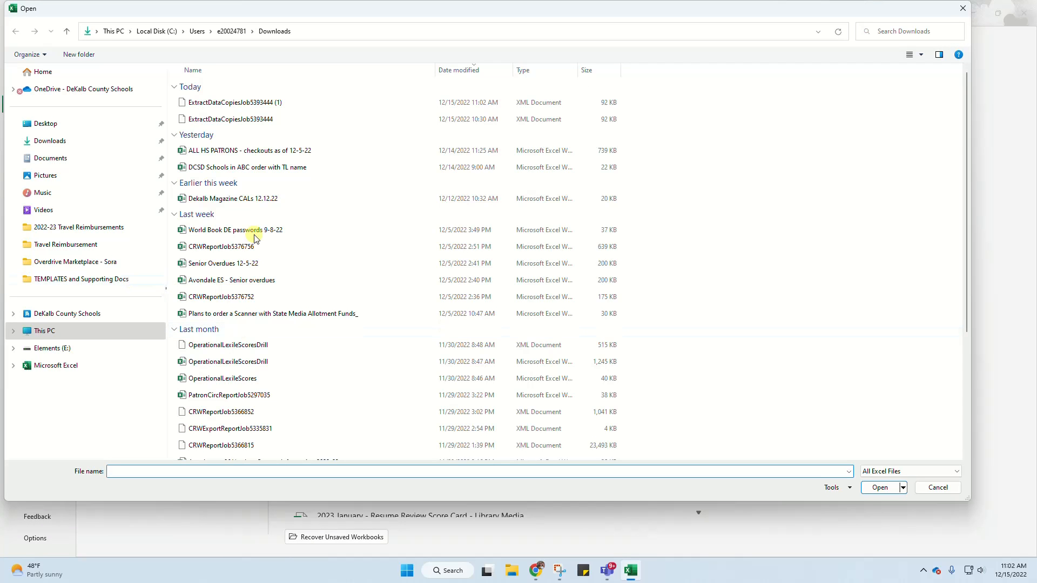
pyautogui.click(243, 104)
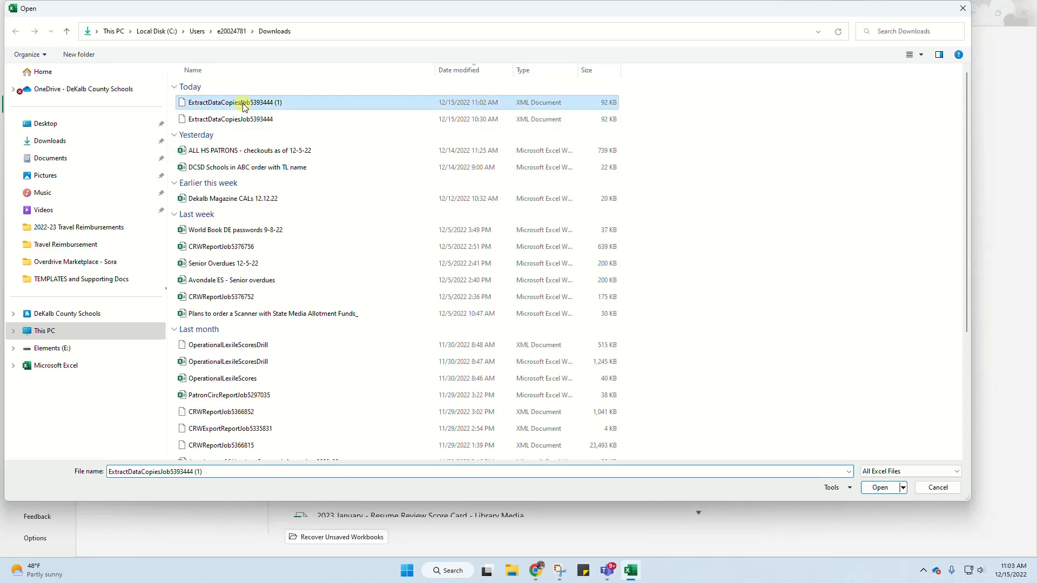
pyautogui.click(881, 489)
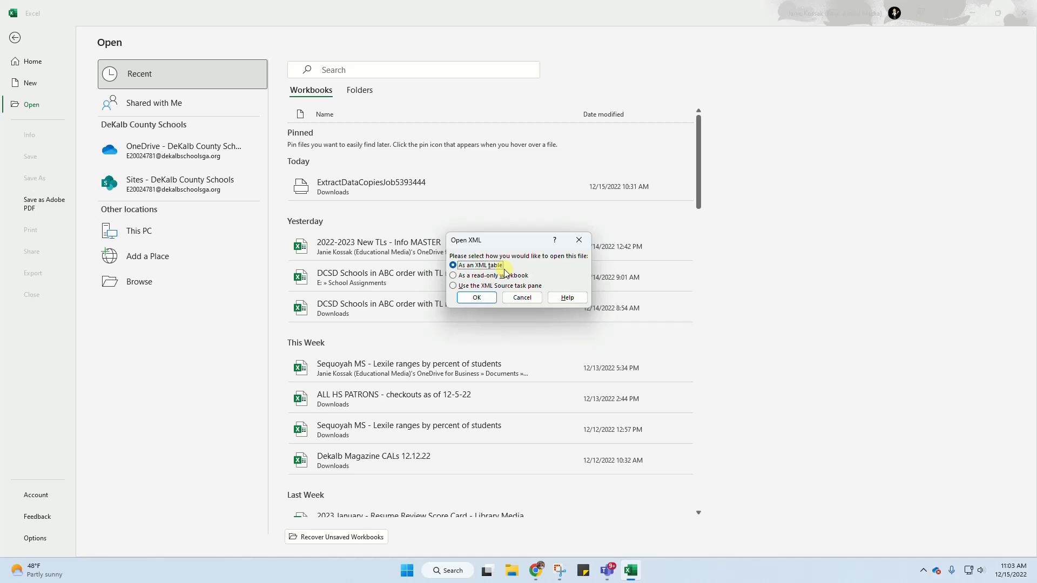
pyautogui.click(469, 299)
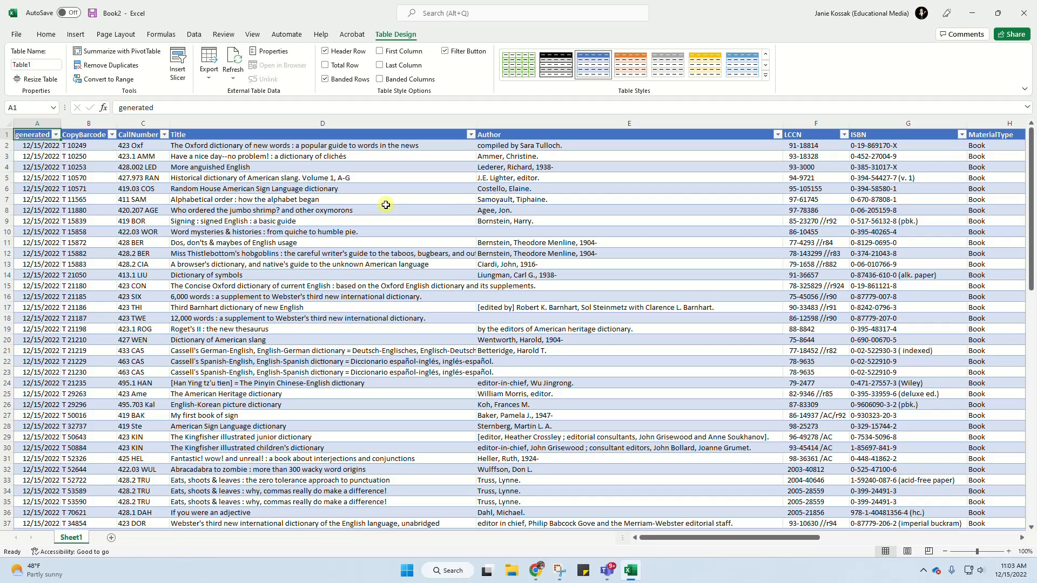
# - Delete the generated date column from the table
pyautogui.click(33, 123)
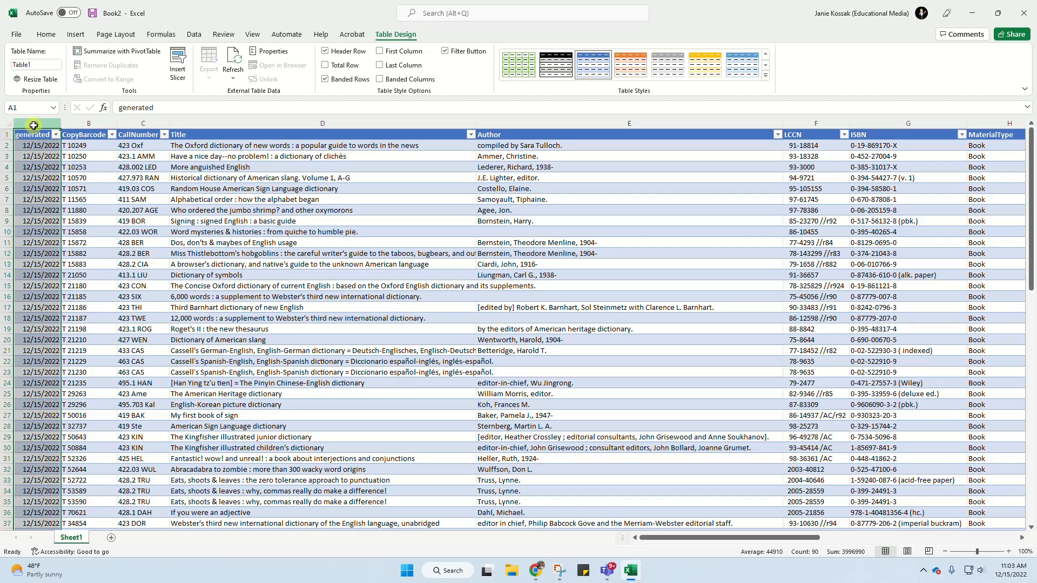
pyautogui.rightClick(33, 125)
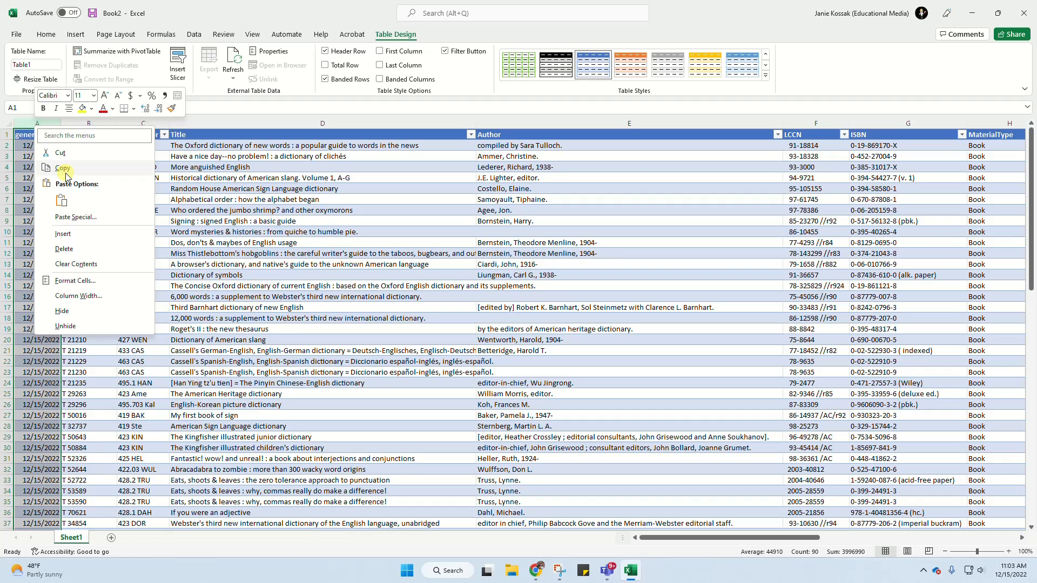
pyautogui.click(78, 249)
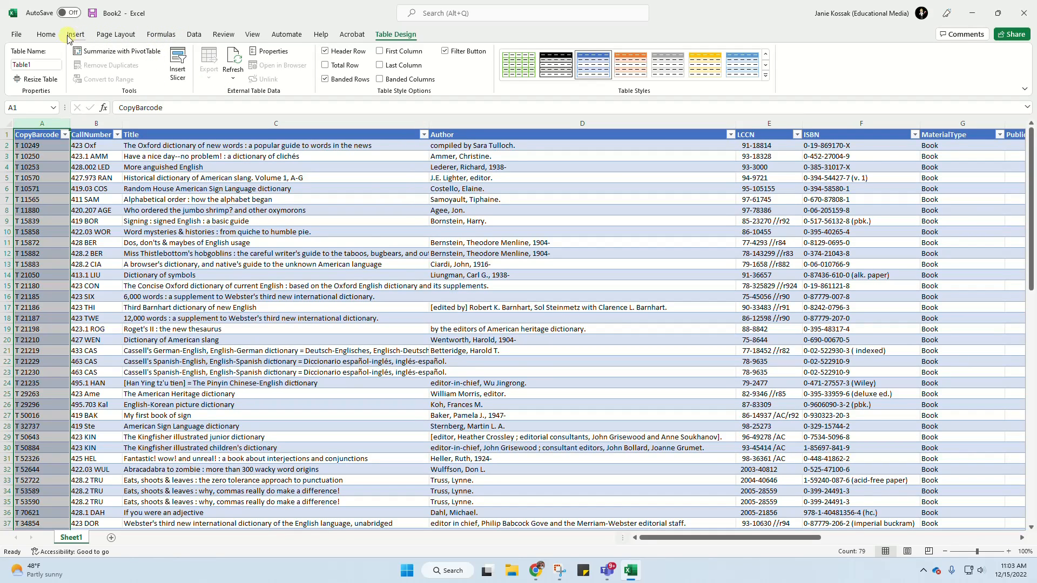
# - Center the contents of the CopyBarcode column and narrow the column to roughly fit its barcodes
pyautogui.click(46, 35)
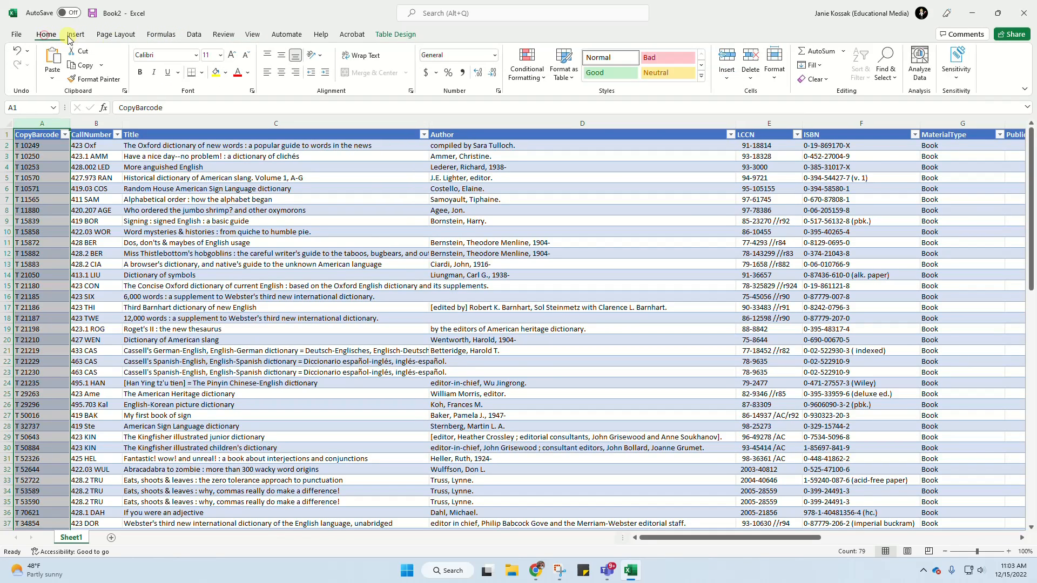
pyautogui.click(281, 72)
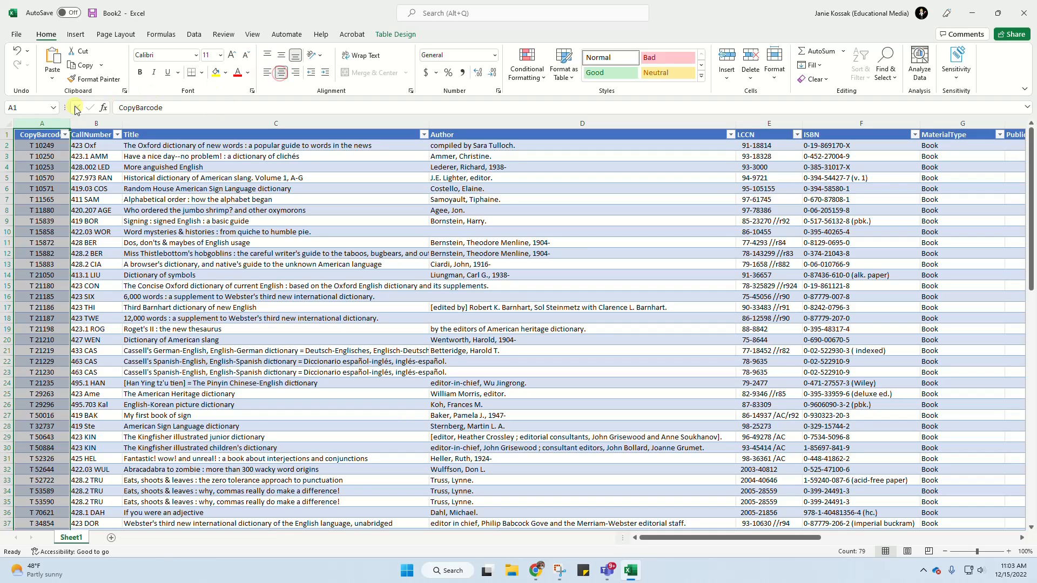
pyautogui.moveTo(70, 124); pyautogui.dragTo(54, 124)
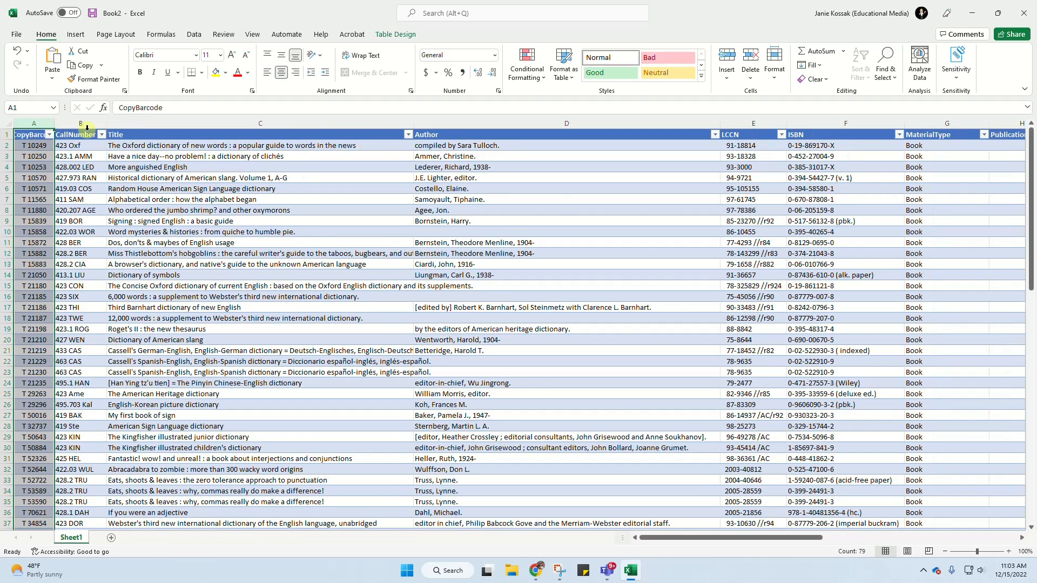
# - Narrow the Title and Author columns so that more of the table's columns fit on screen
pyautogui.moveTo(413, 124); pyautogui.dragTo(285, 129)
pyautogui.click(415, 122)
pyautogui.click(235, 121)
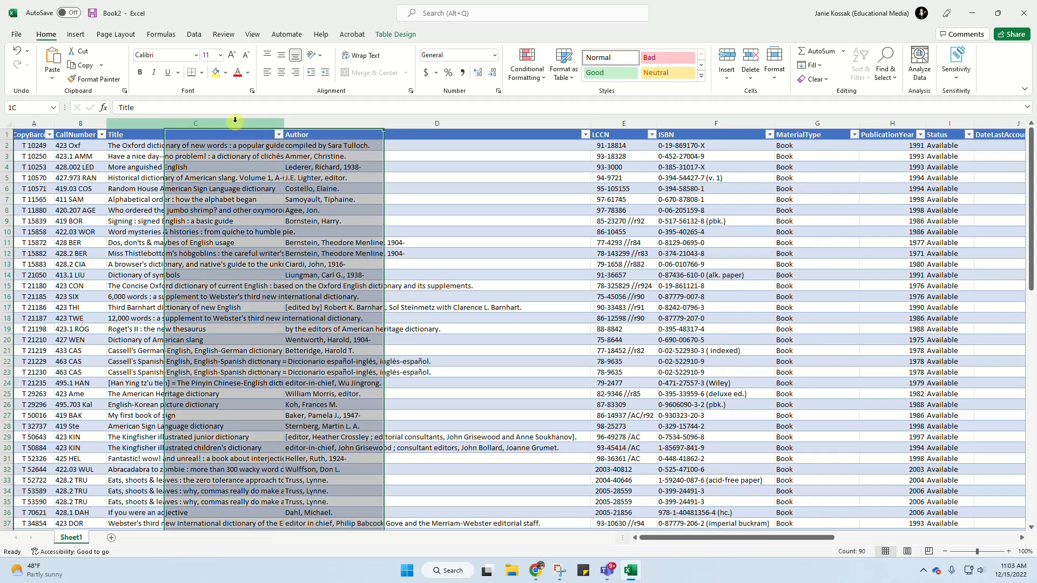
pyautogui.moveTo(285, 122)
pyautogui.mouseDown()
pyautogui.moveTo(253, 125)
pyautogui.moveTo(274, 123)
pyautogui.mouseUp()
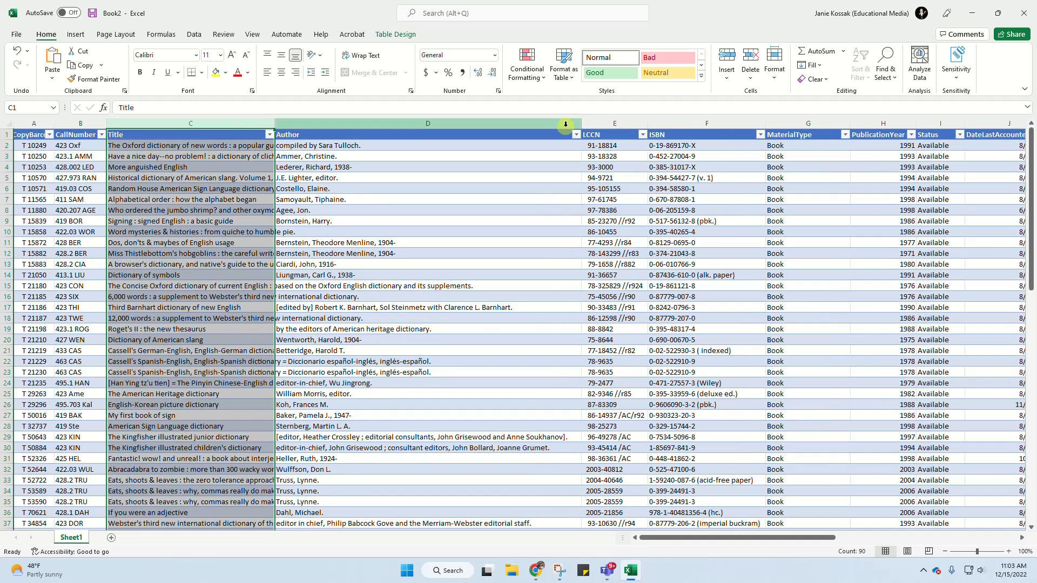
pyautogui.click(565, 124)
pyautogui.moveTo(580, 125); pyautogui.dragTo(392, 127)
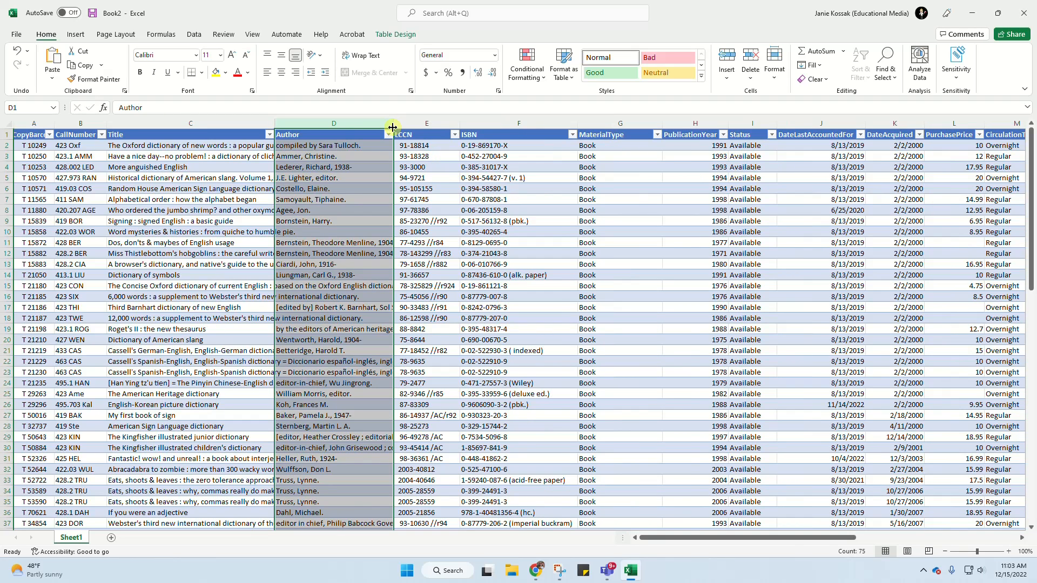
# - Delete the adjacent LCCN and ISBN columns from the table
pyautogui.click(427, 124)
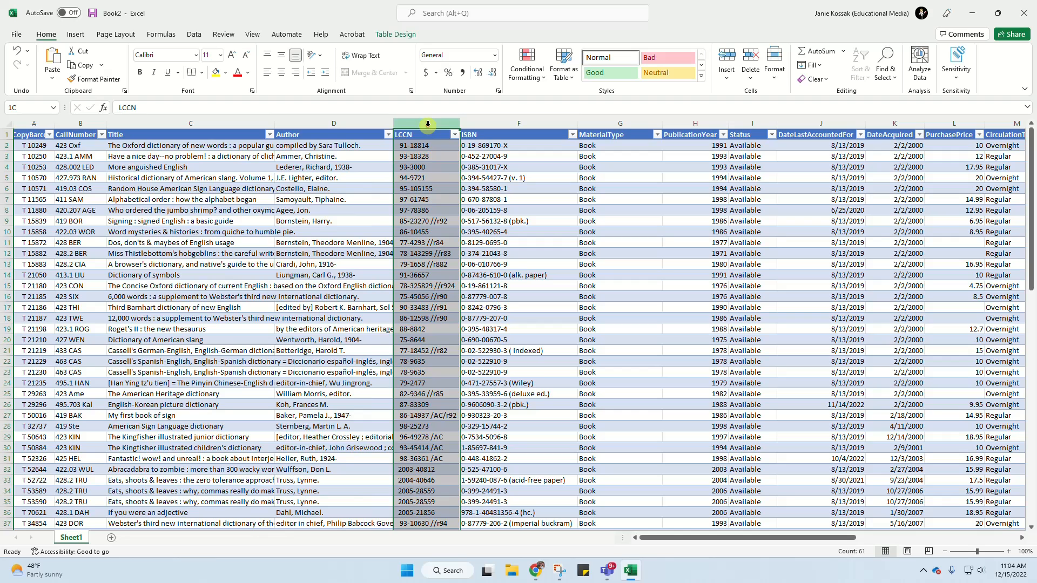
pyautogui.moveTo(428, 124); pyautogui.dragTo(484, 126)
pyautogui.rightClick(484, 127)
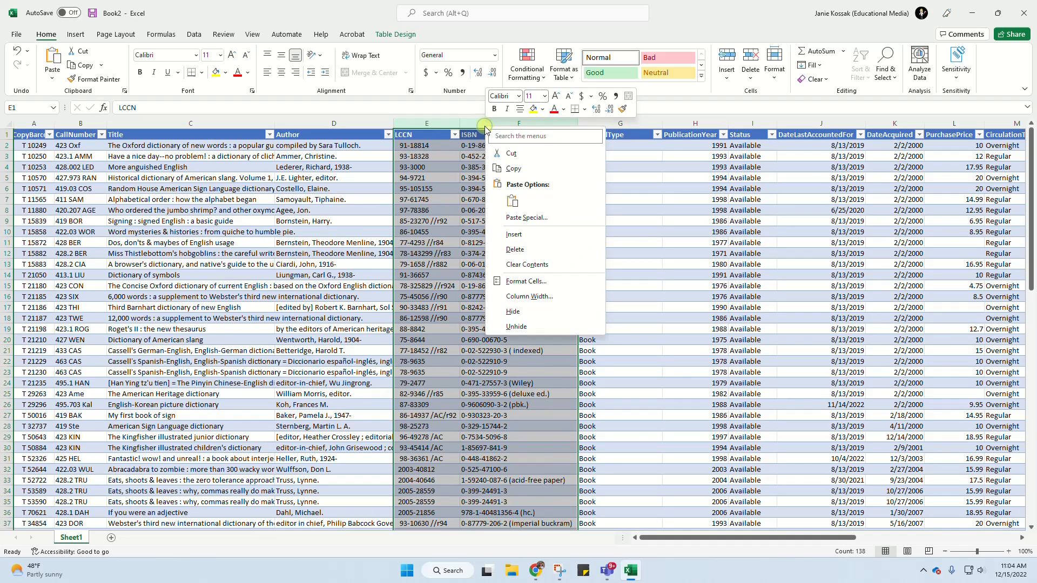
pyautogui.click(513, 252)
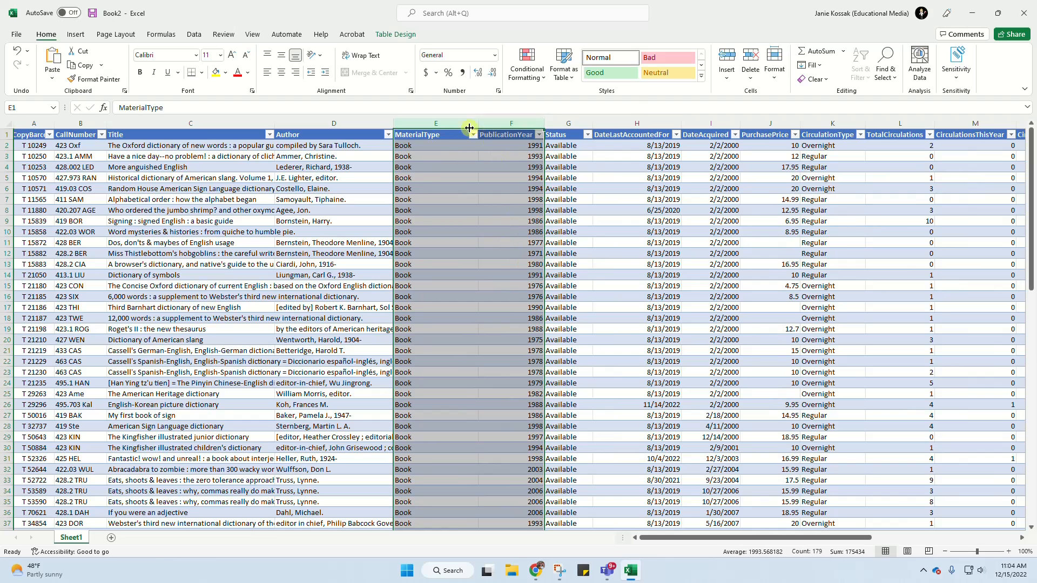
# - Filter the MaterialType column to show only Electronic Book (eBook) entries
pyautogui.click(466, 160)
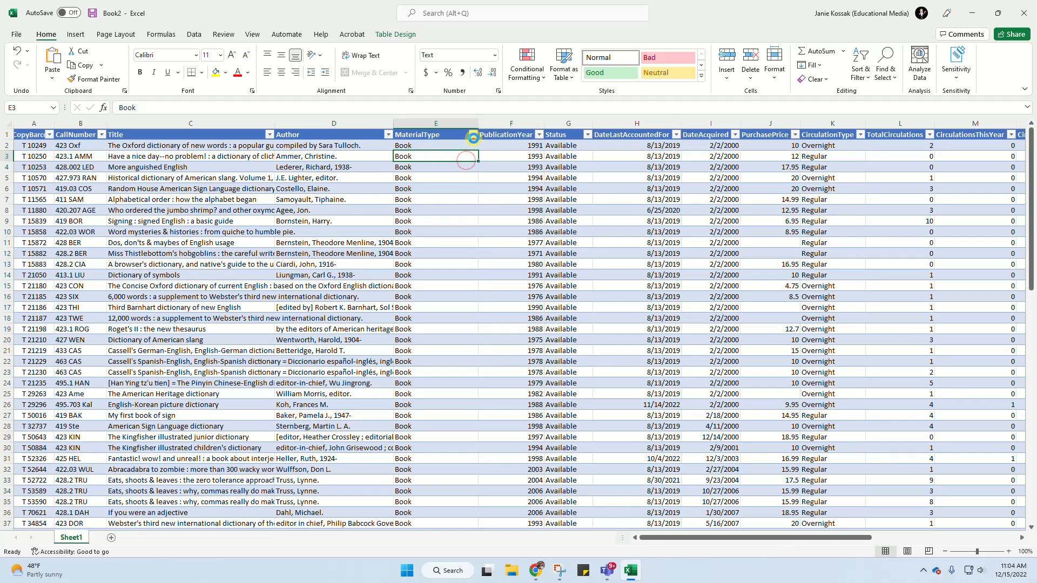
pyautogui.click(473, 134)
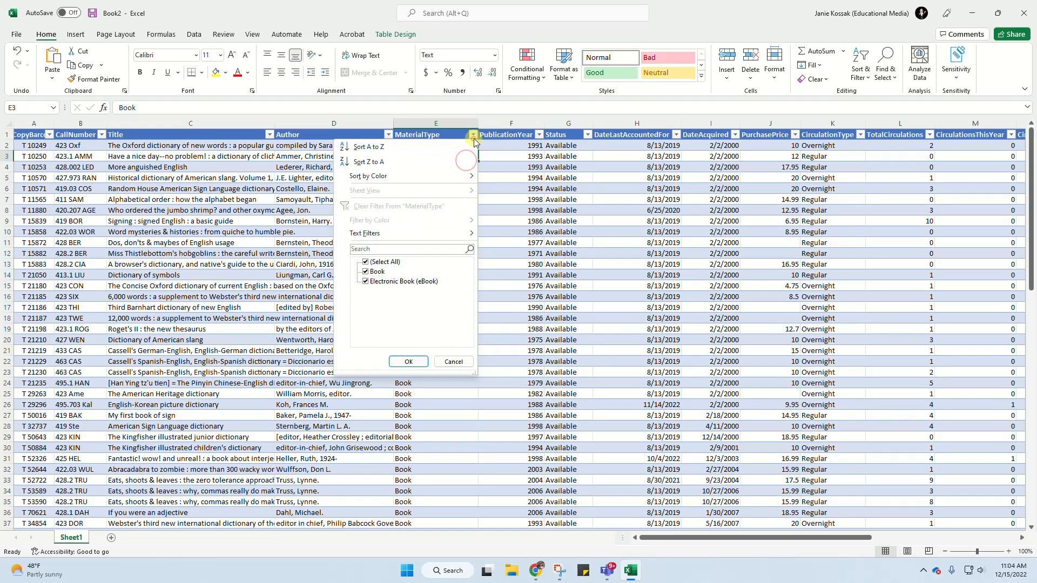
pyautogui.click(365, 262)
pyautogui.click(365, 280)
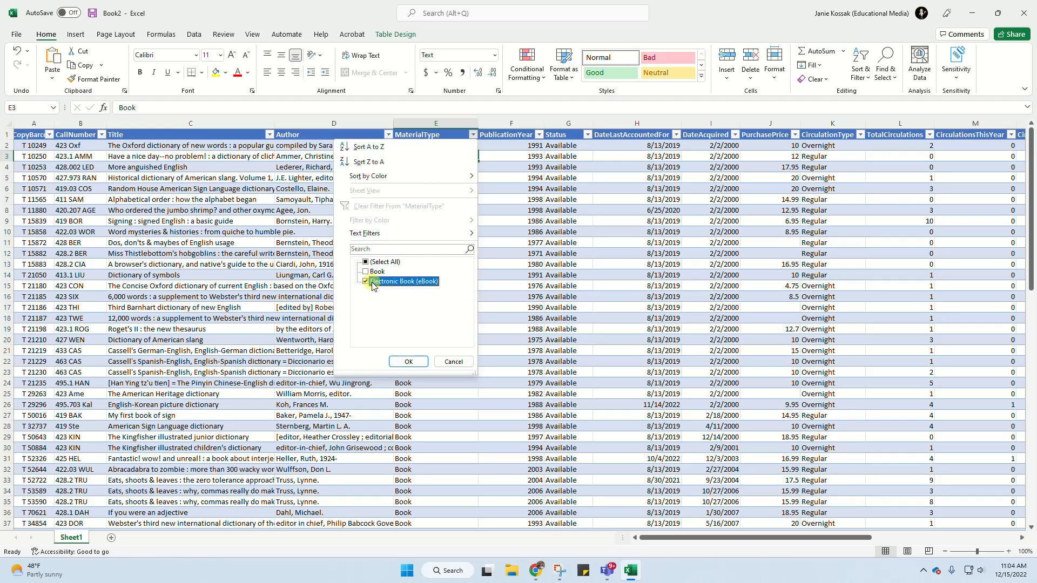
pyautogui.click(411, 361)
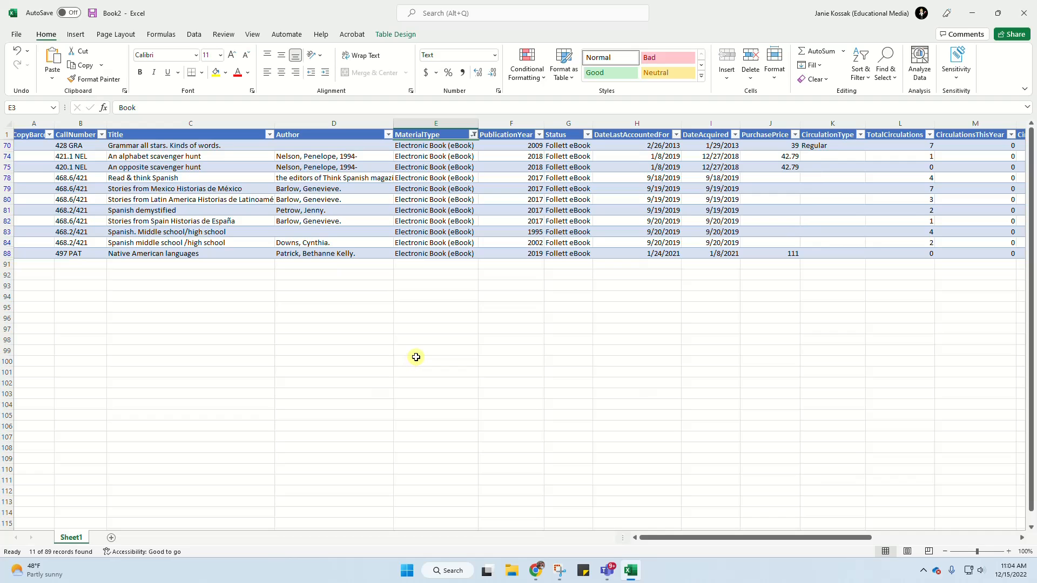
# - Delete all the filtered eBook rows from the table
pyautogui.moveTo(5, 145); pyautogui.dragTo(7, 250)
pyautogui.rightClick(7, 158)
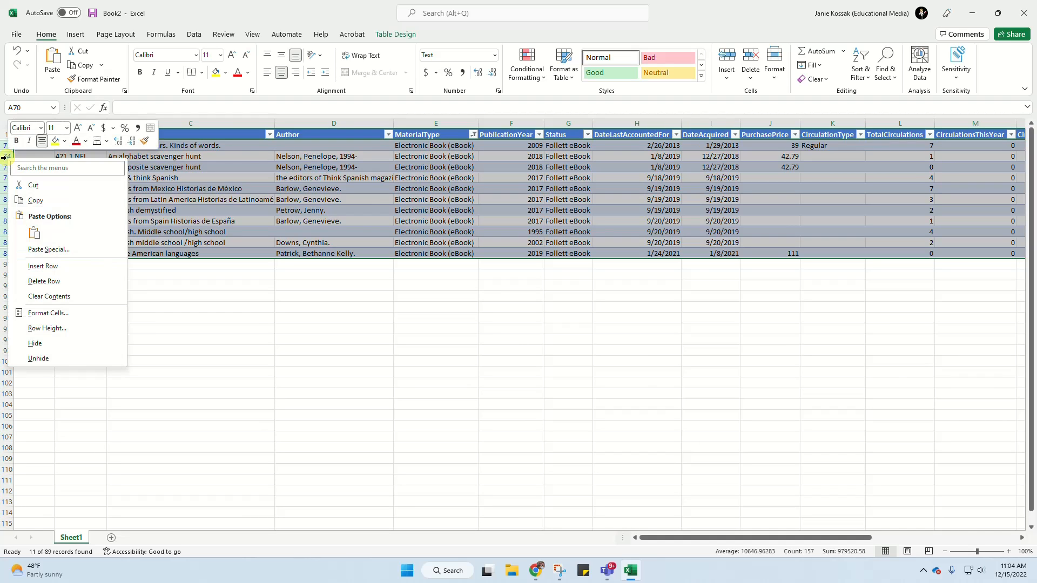
pyautogui.click(41, 279)
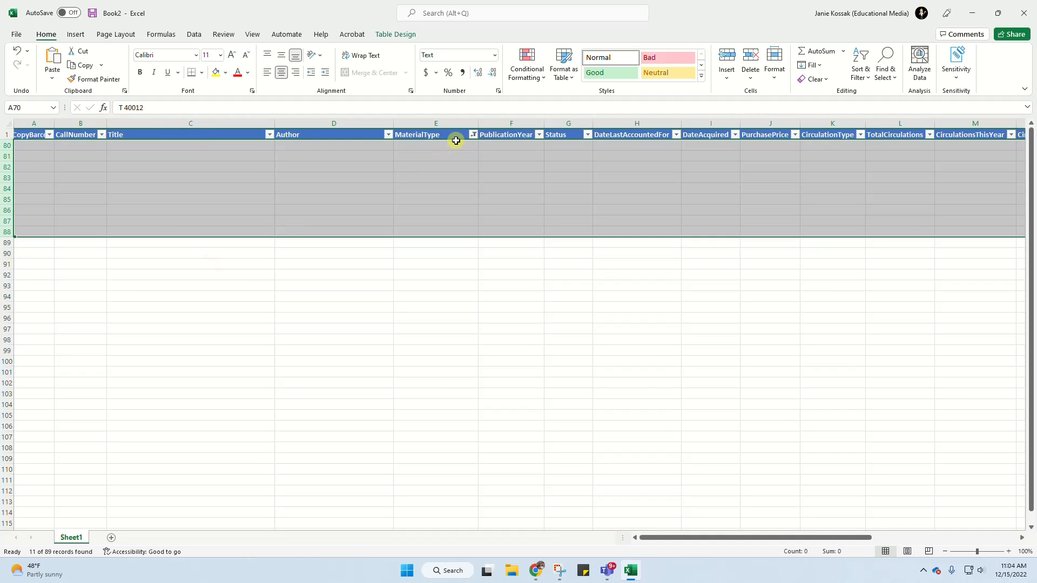
# - Reset the MaterialType filter to select all values so the remaining book records are shown
pyautogui.click(473, 134)
pyautogui.click(385, 262)
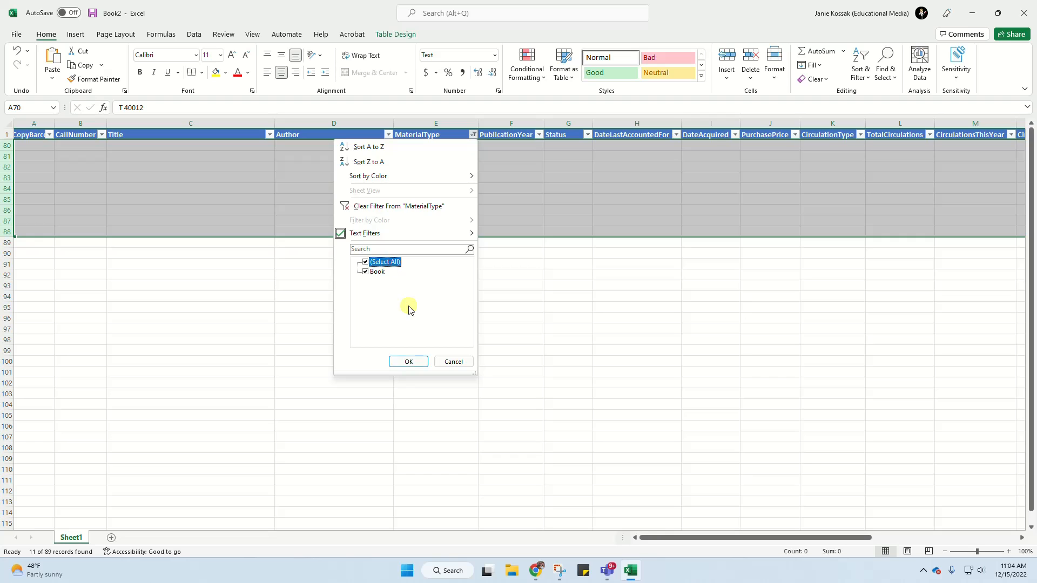
pyautogui.click(410, 362)
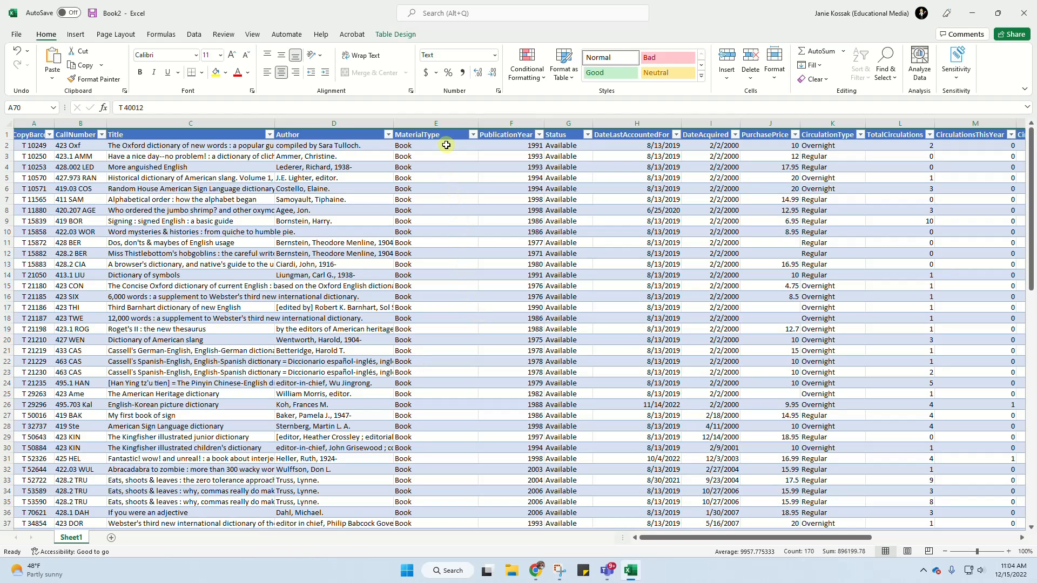
# - Delete the MaterialType column, and center and slightly narrow the PublicationYear column
pyautogui.click(444, 121)
pyautogui.rightClick(442, 121)
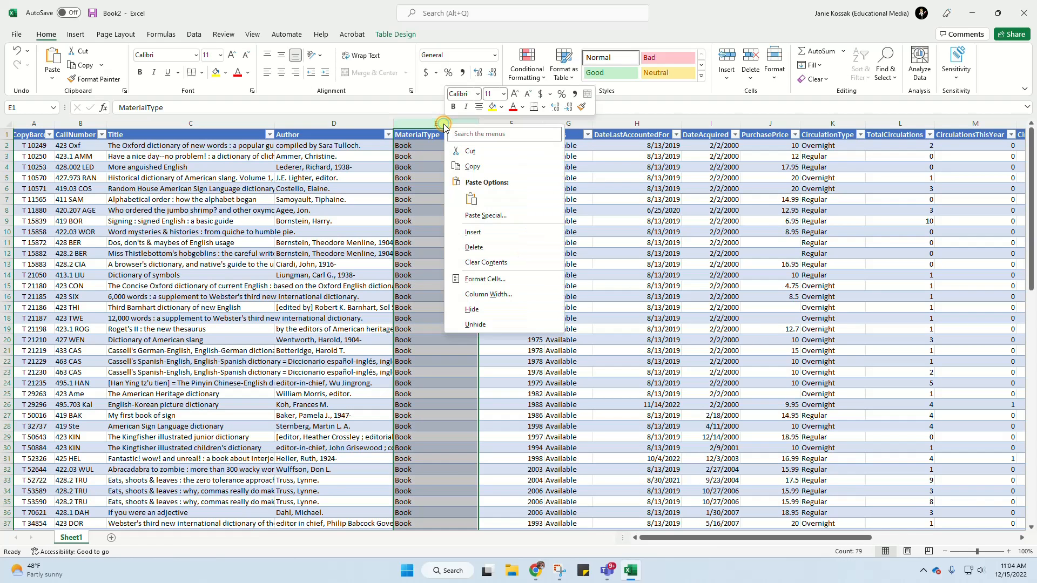
pyautogui.click(473, 247)
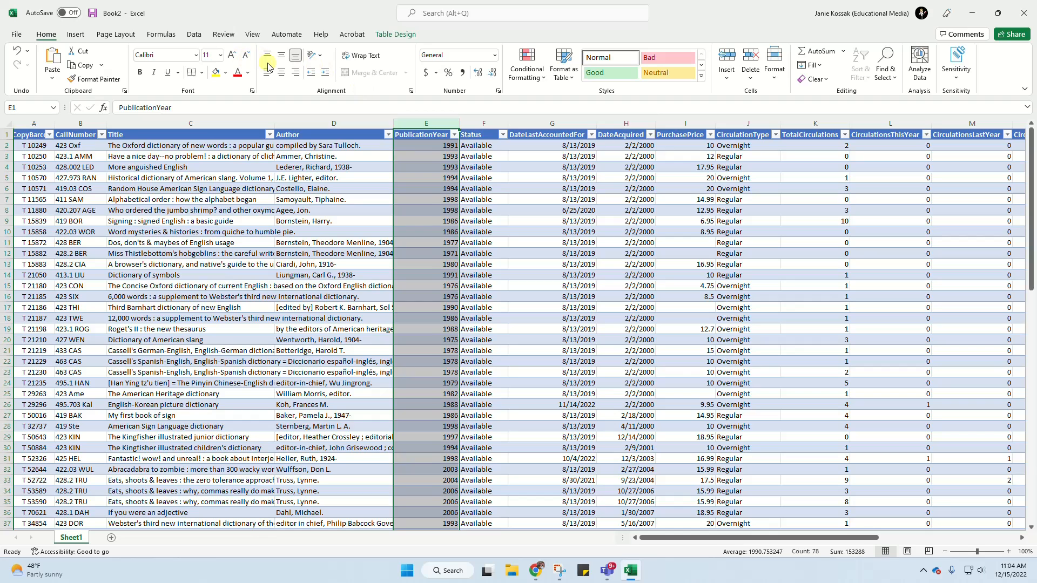
pyautogui.click(281, 72)
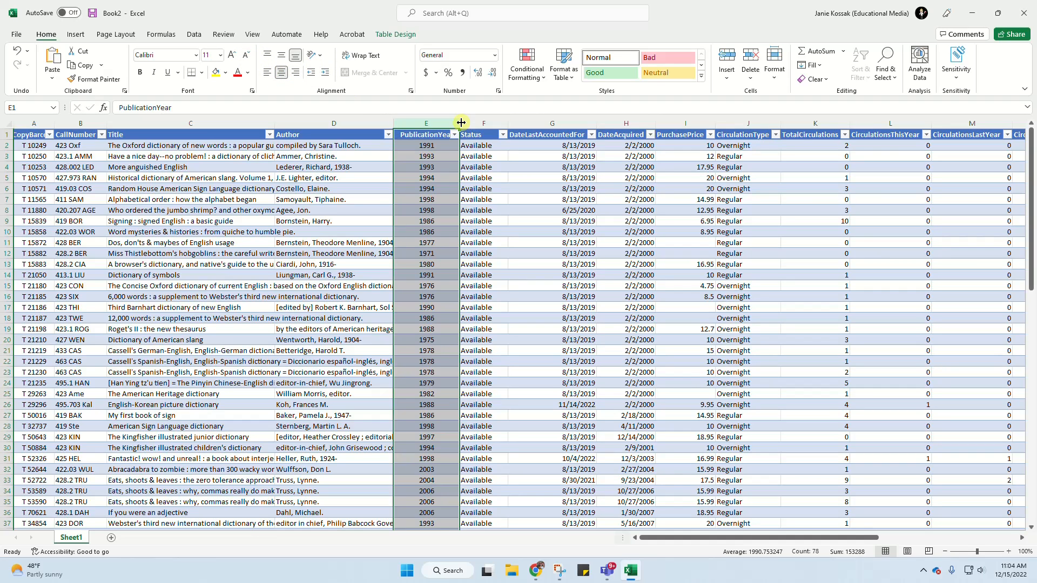
pyautogui.moveTo(460, 123); pyautogui.dragTo(448, 122)
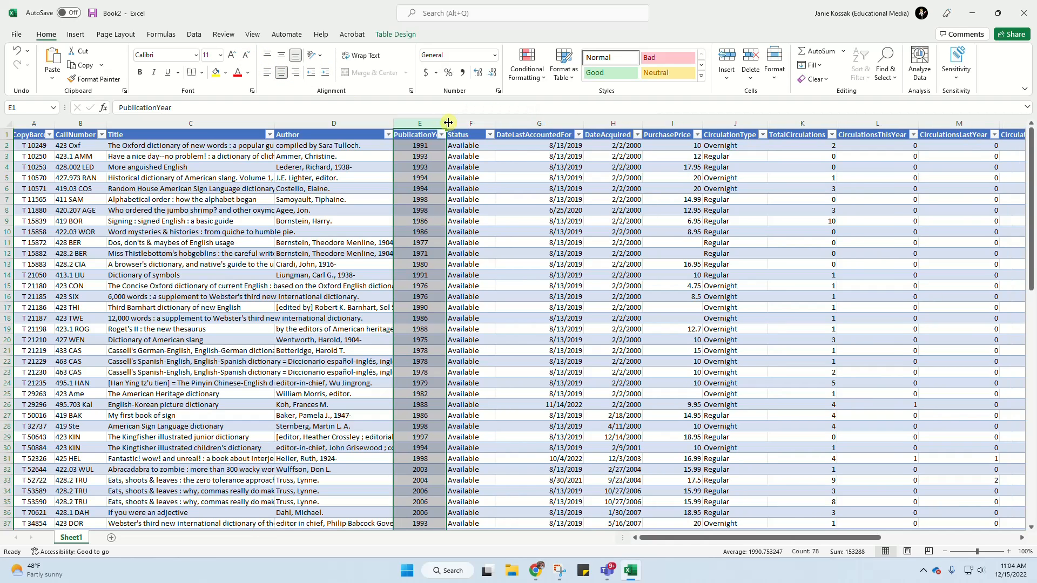
# - Check which values the Status column contains and delete that column from the table
pyautogui.click(489, 135)
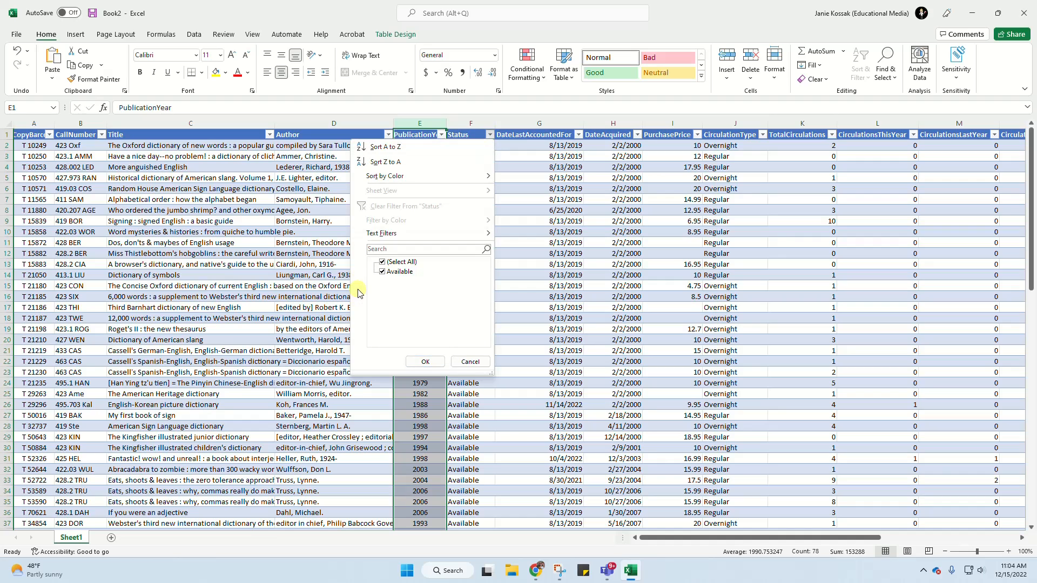
pyautogui.click(432, 362)
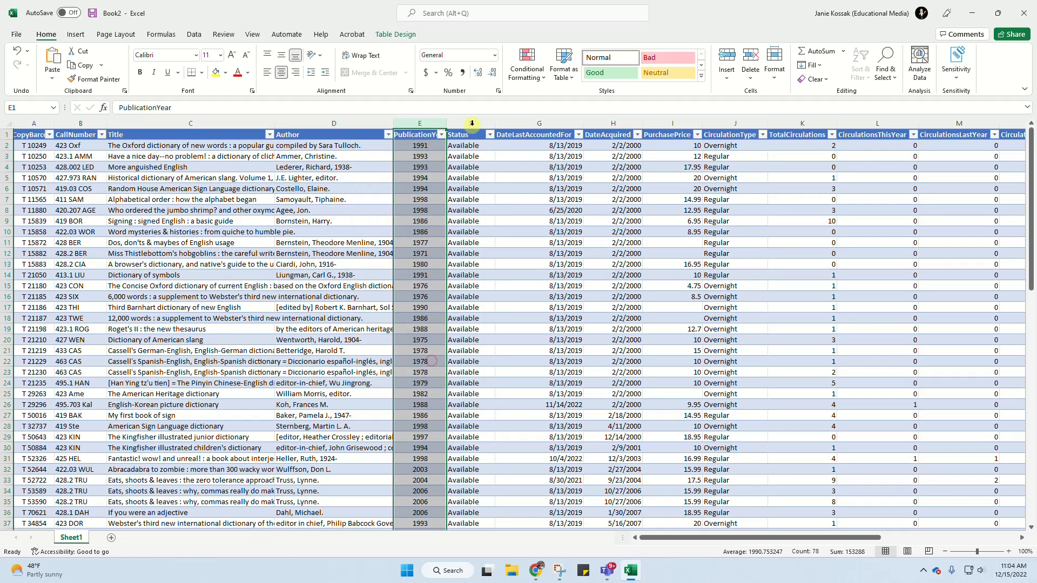
pyautogui.click(471, 124)
pyautogui.rightClick(471, 124)
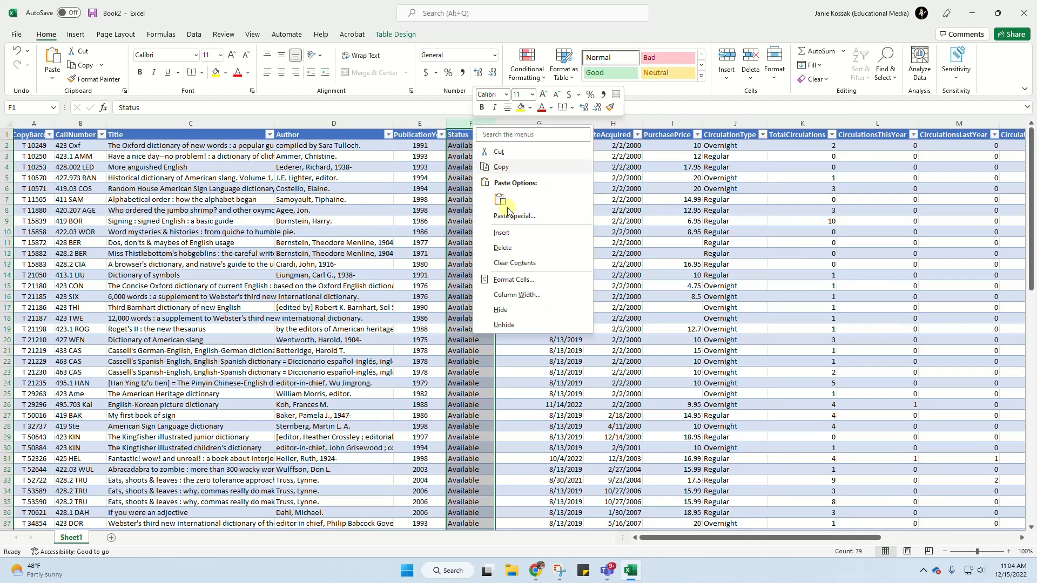
pyautogui.click(502, 247)
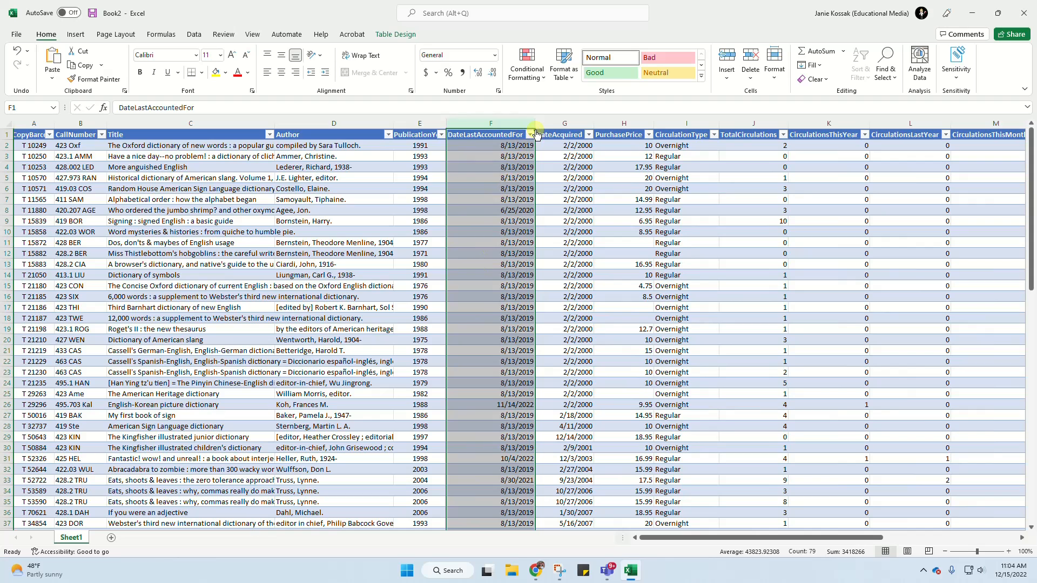
# - Delete the DateLastAccountedFor and PurchasePrice columns from the table, keeping DateAcquired
pyautogui.moveTo(534, 123); pyautogui.dragTo(504, 125)
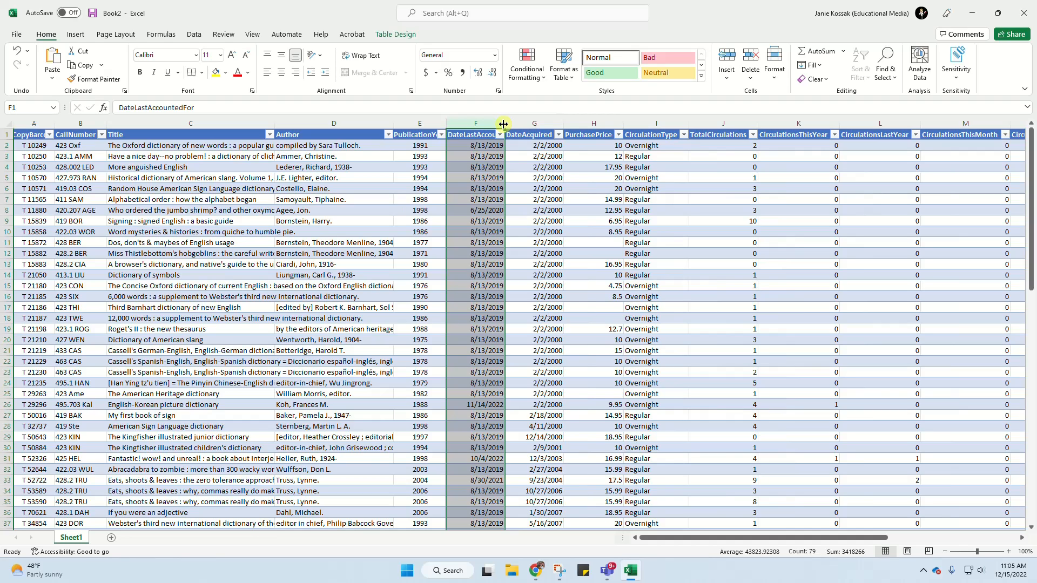
pyautogui.rightClick(472, 124)
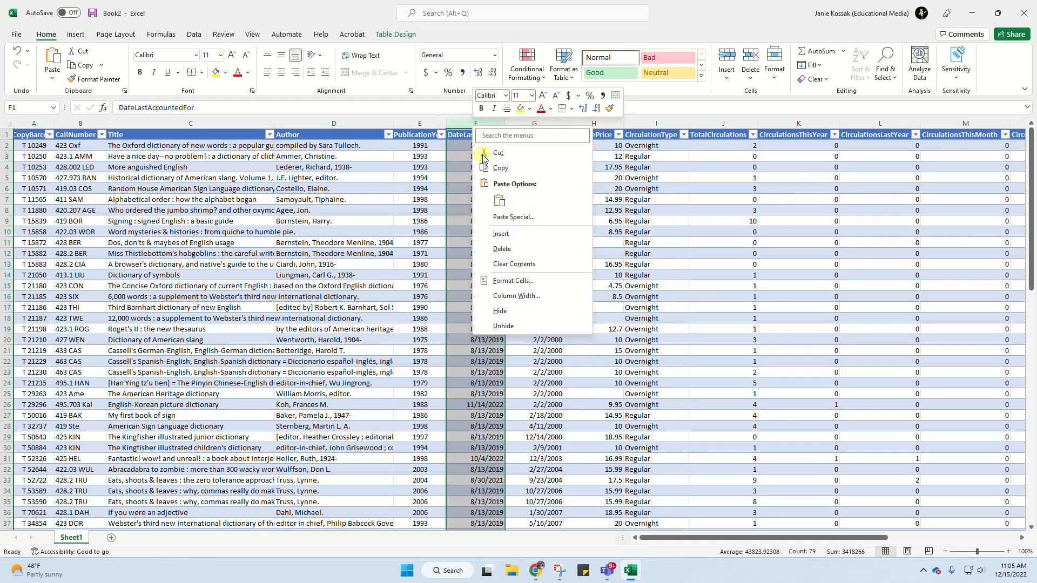
pyautogui.click(505, 253)
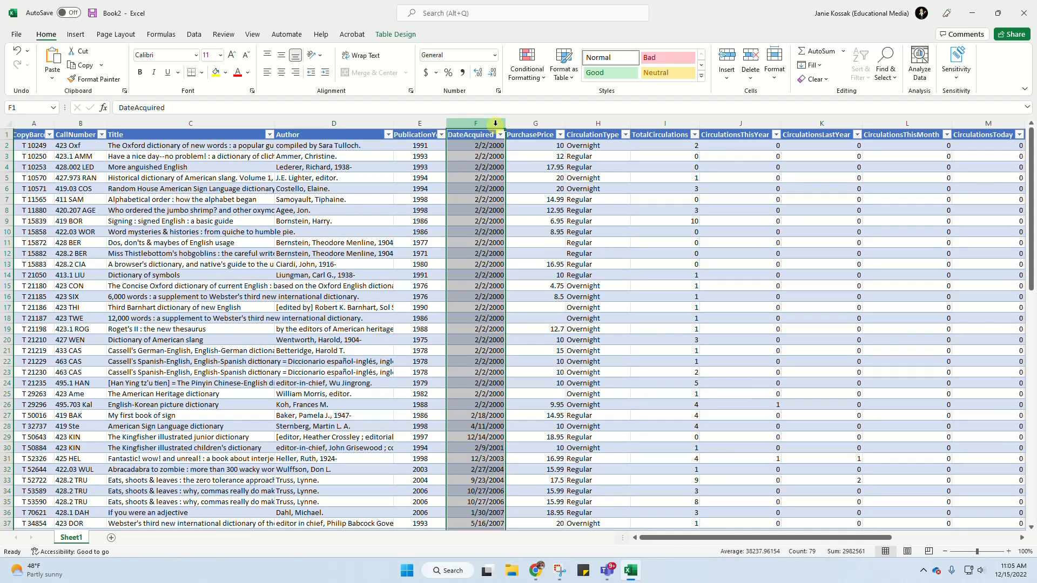
pyautogui.click(538, 123)
pyautogui.rightClick(538, 123)
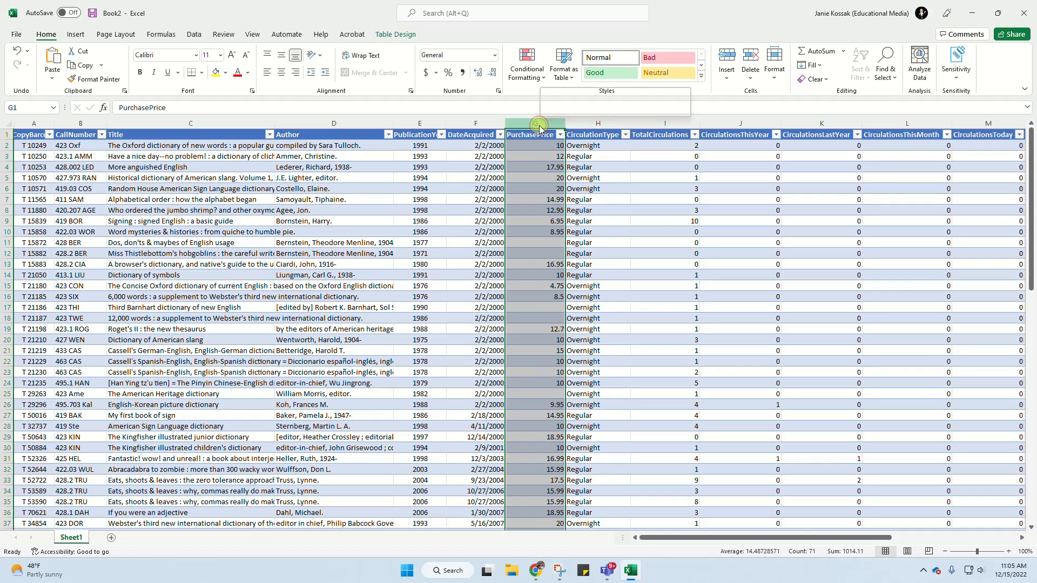
pyautogui.click(579, 253)
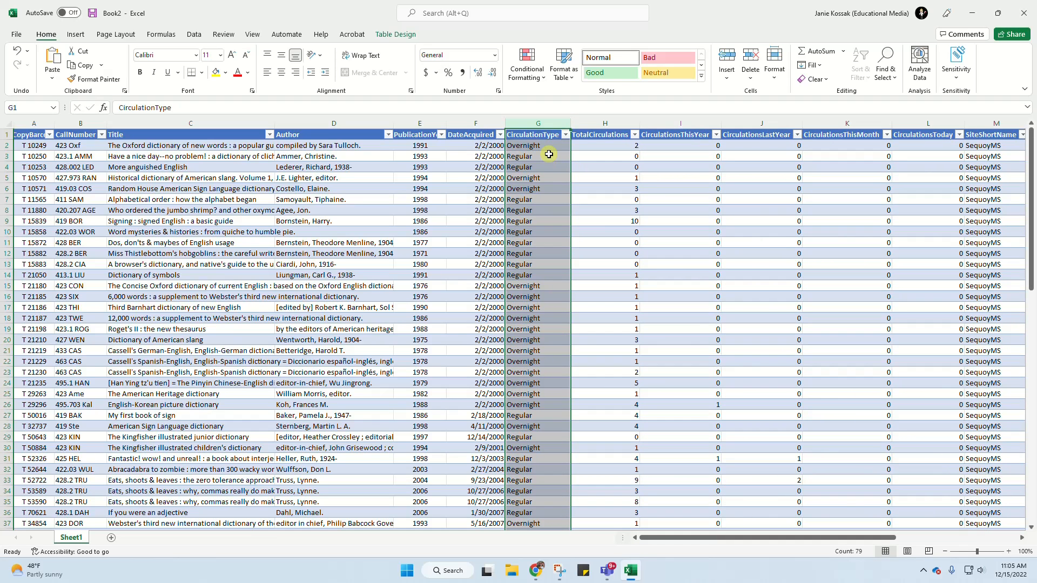
# - Check the filter values of the CirculationType column and delete that column
pyautogui.click(565, 135)
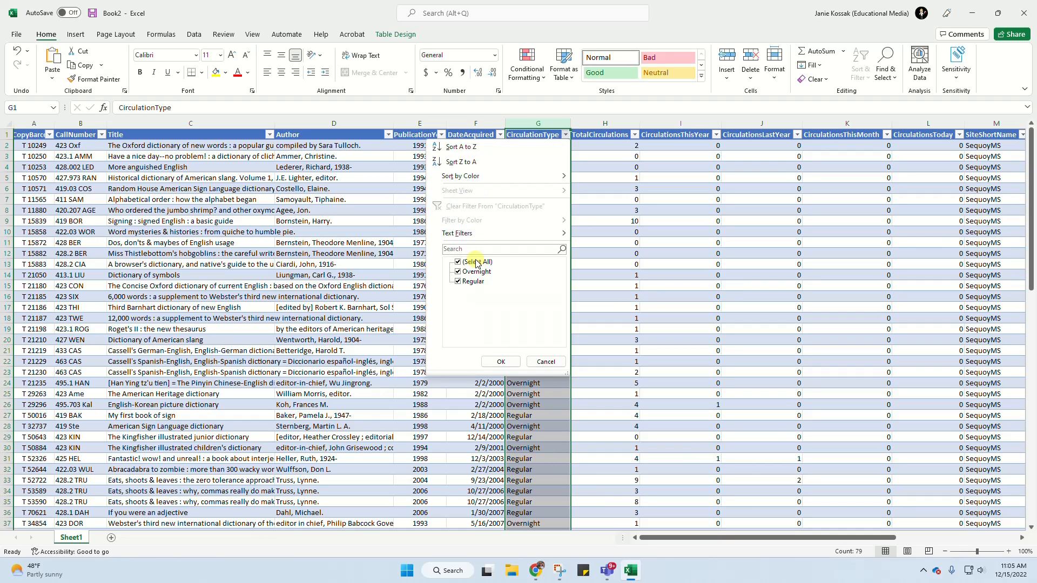
pyautogui.click(501, 363)
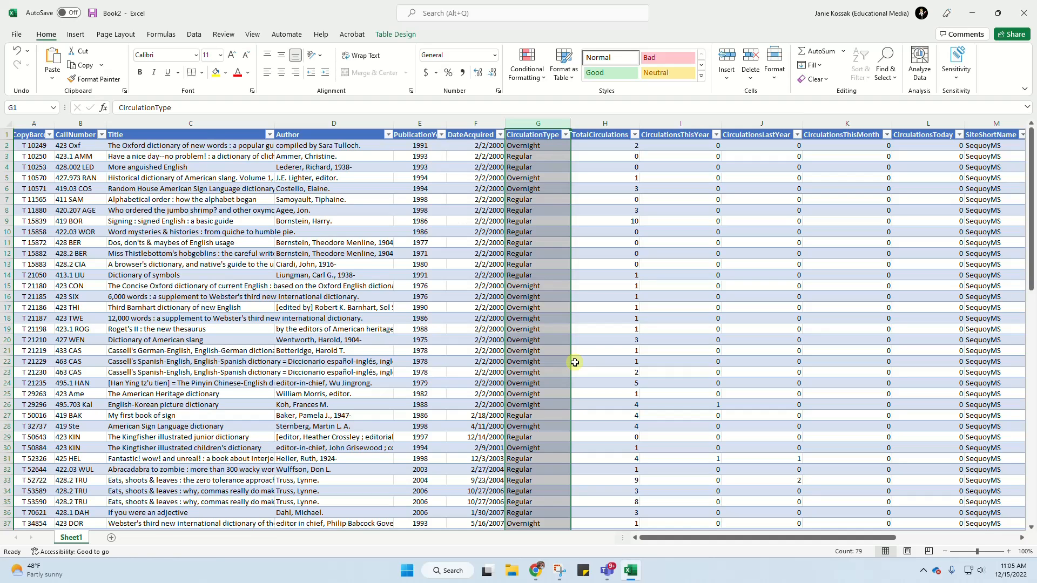
pyautogui.rightClick(544, 127)
pyautogui.click(572, 249)
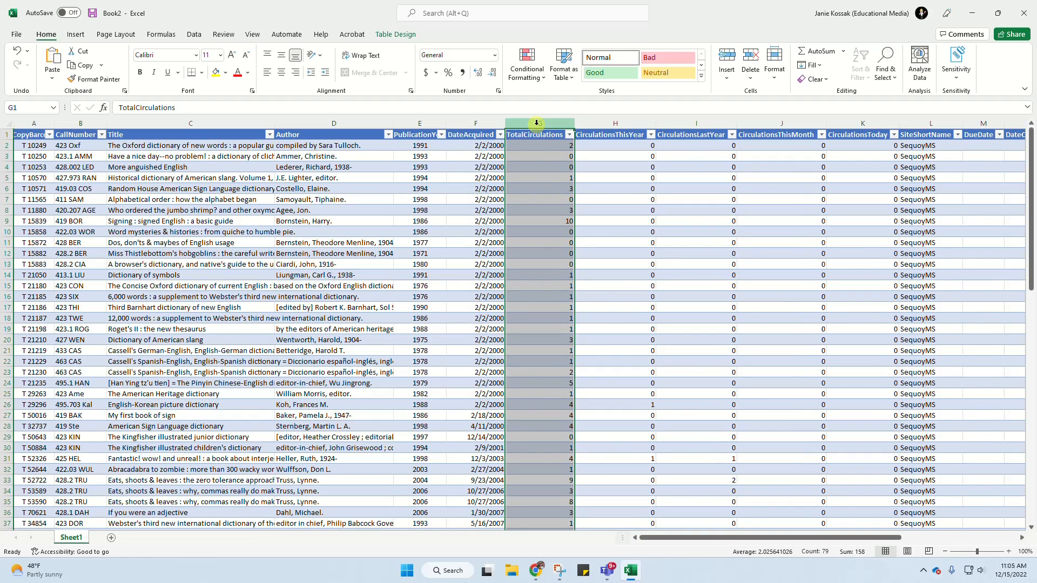
# - Center the contents of the TotalCirculations and CirculationsThisYear columns and make both columns narrower
pyautogui.click(281, 72)
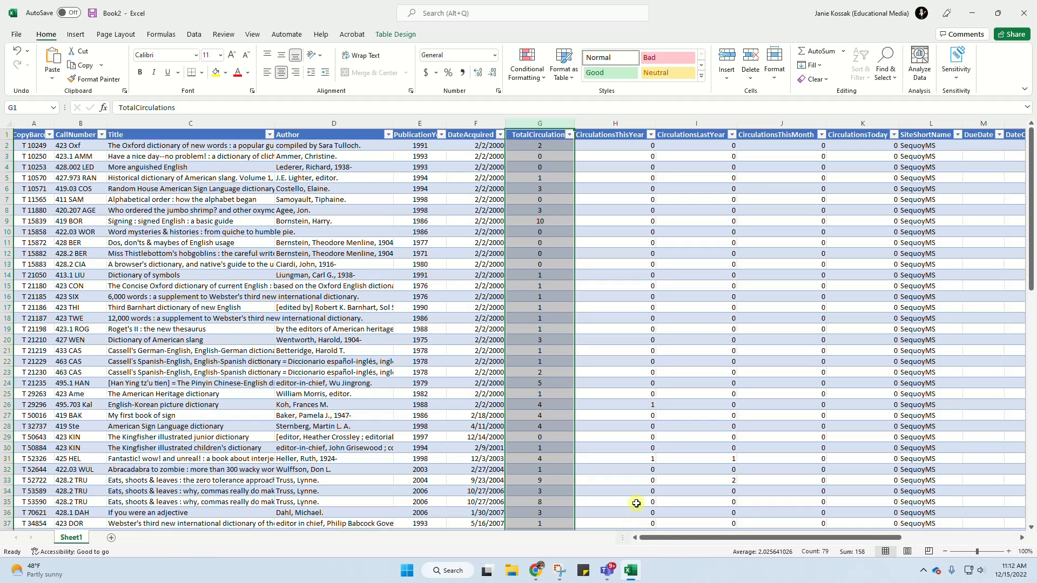
pyautogui.moveTo(571, 125); pyautogui.dragTo(549, 125)
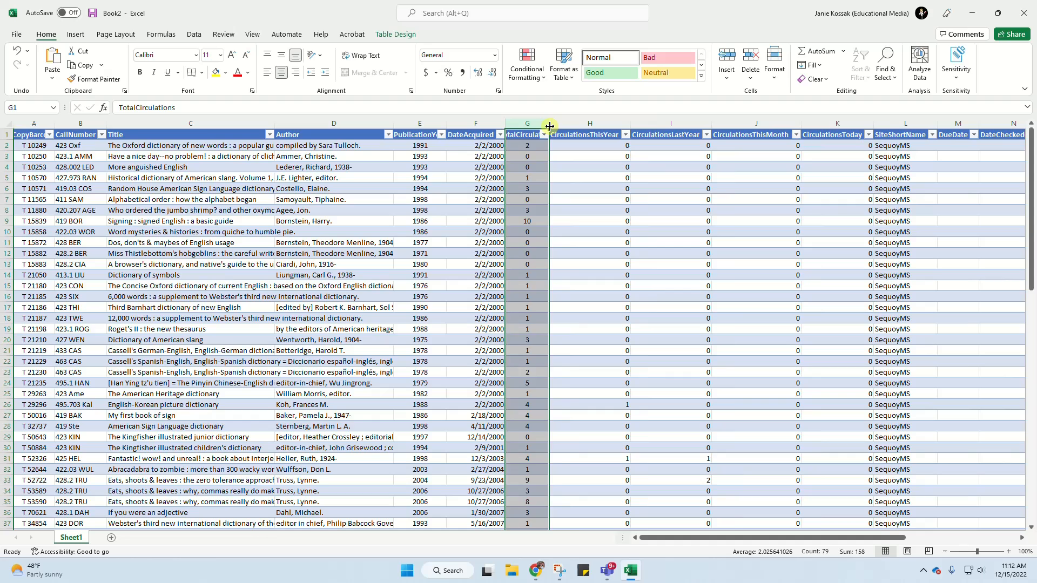
pyautogui.click(591, 123)
pyautogui.click(280, 61)
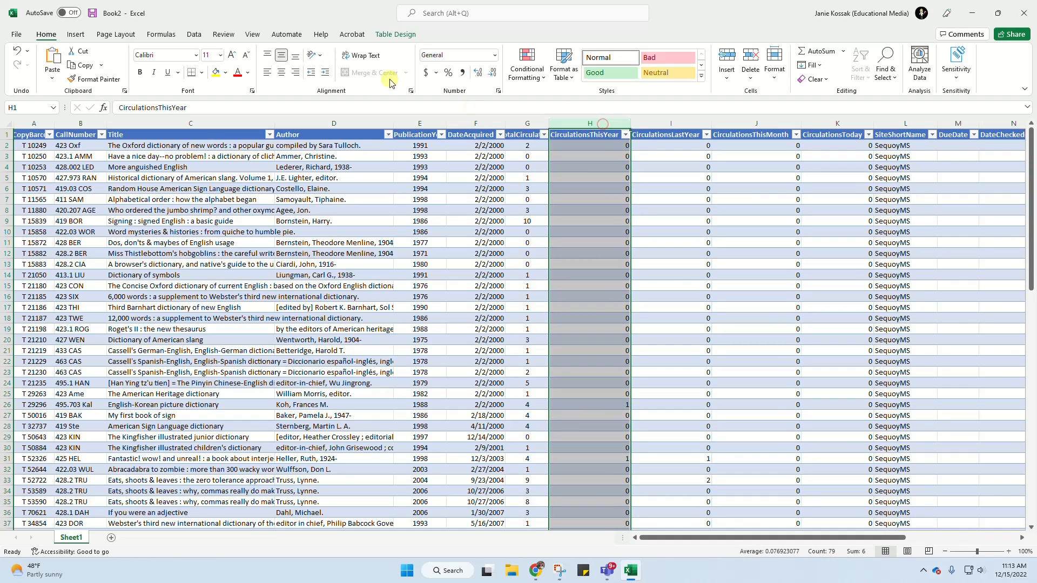
pyautogui.click(281, 73)
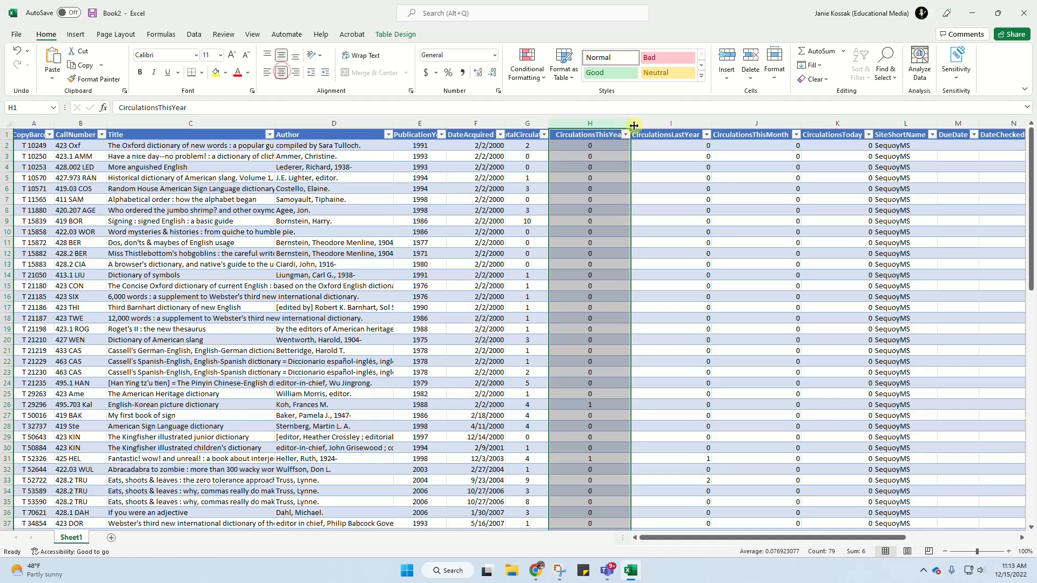
pyautogui.moveTo(630, 122); pyautogui.dragTo(605, 123)
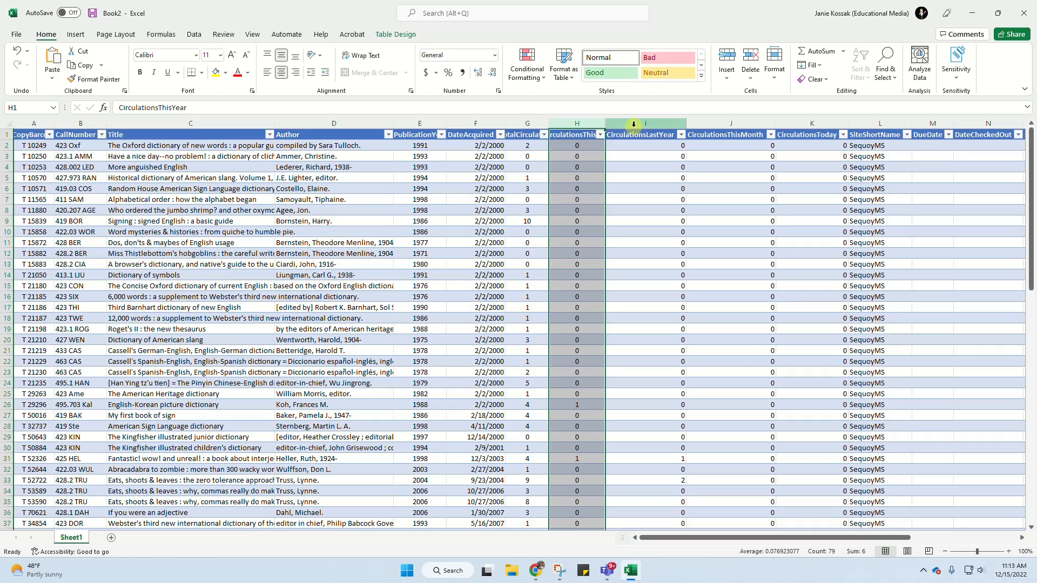
# - Delete the CirculationsLastYear, CirculationsThisMonth and CirculationsToday columns together
pyautogui.click(653, 125)
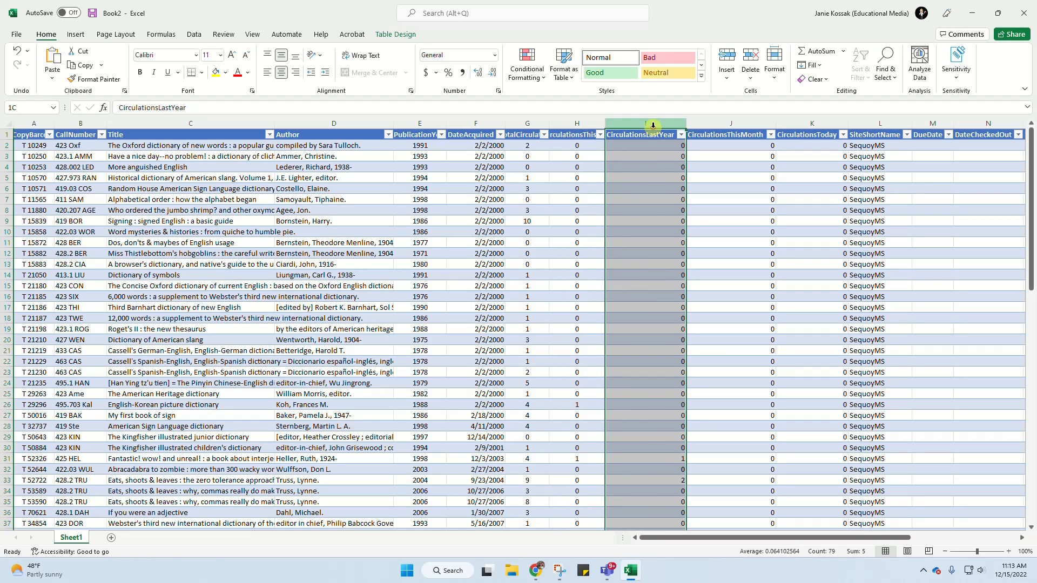
pyautogui.moveTo(653, 126); pyautogui.dragTo(822, 123)
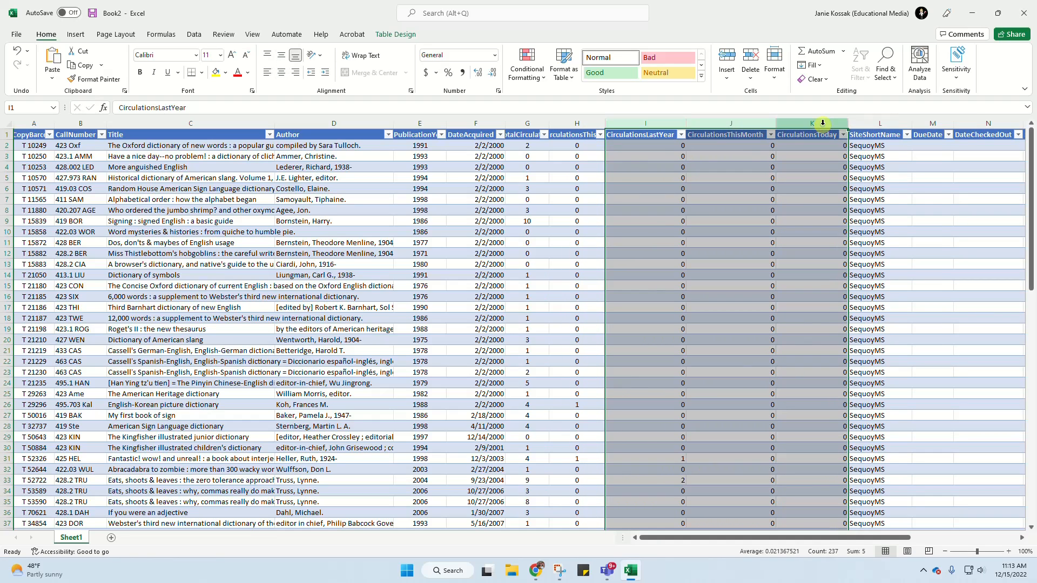
pyautogui.rightClick(822, 123)
pyautogui.click(858, 246)
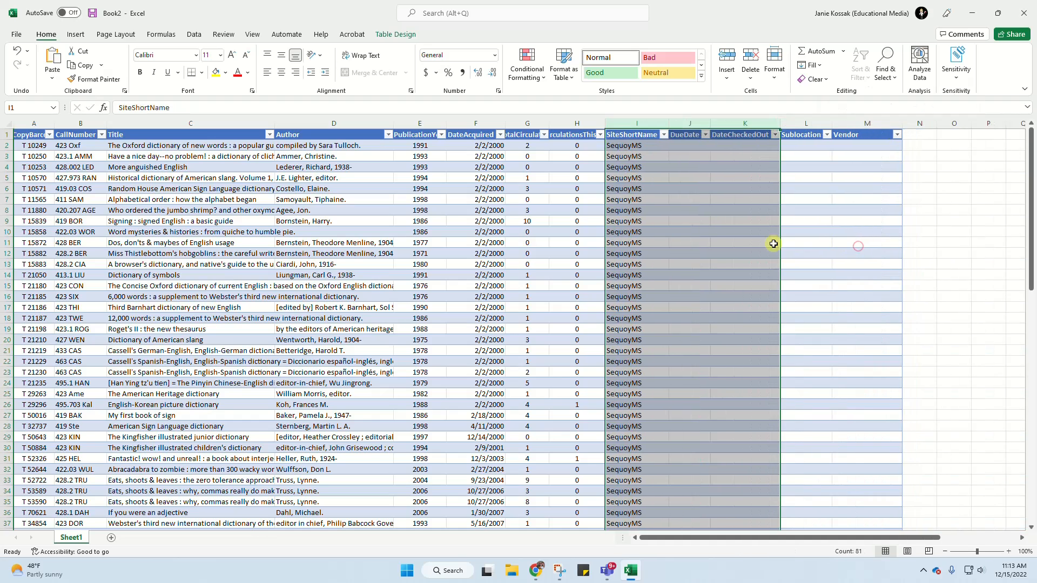
# - Delete the columns from SiteShortName through Vendor and slightly widen the copy barcode column
pyautogui.moveTo(619, 124); pyautogui.dragTo(868, 123)
pyautogui.rightClick(873, 128)
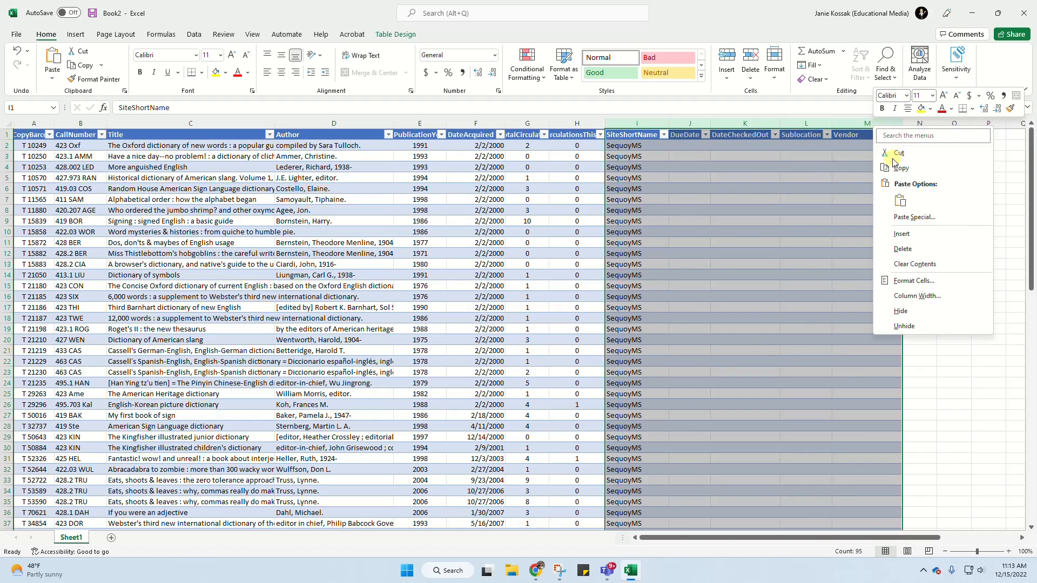
pyautogui.click(903, 249)
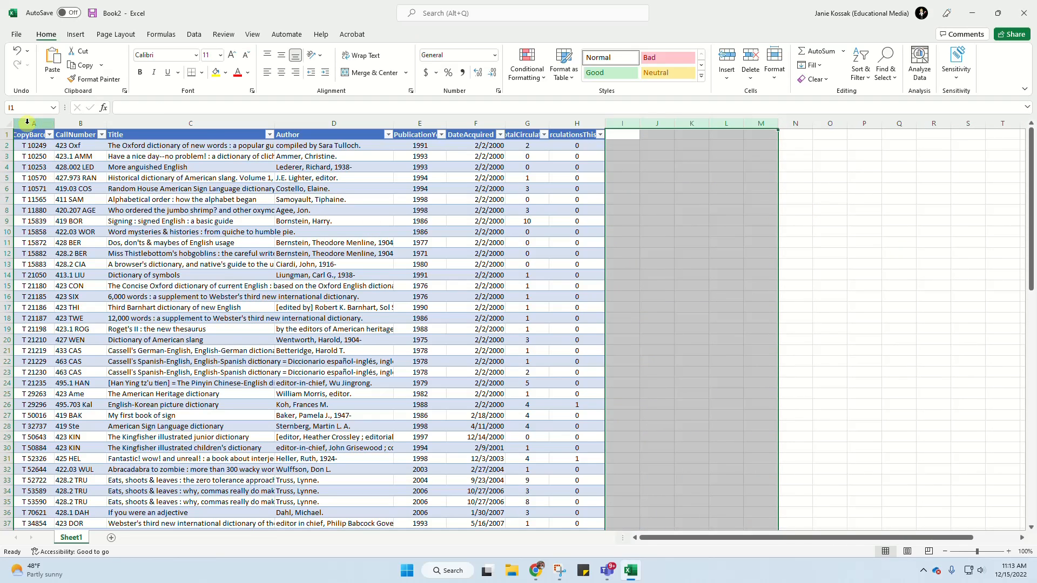
pyautogui.moveTo(55, 124); pyautogui.dragTo(61, 123)
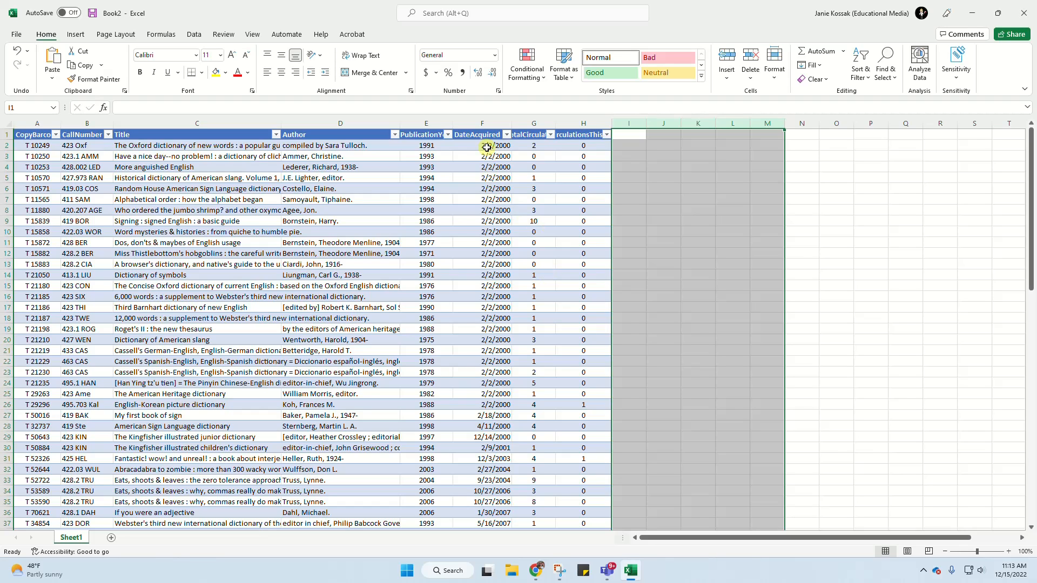
# - Filter the TotalCirculations column to show only books with 0 or 1 circulations
pyautogui.click(550, 135)
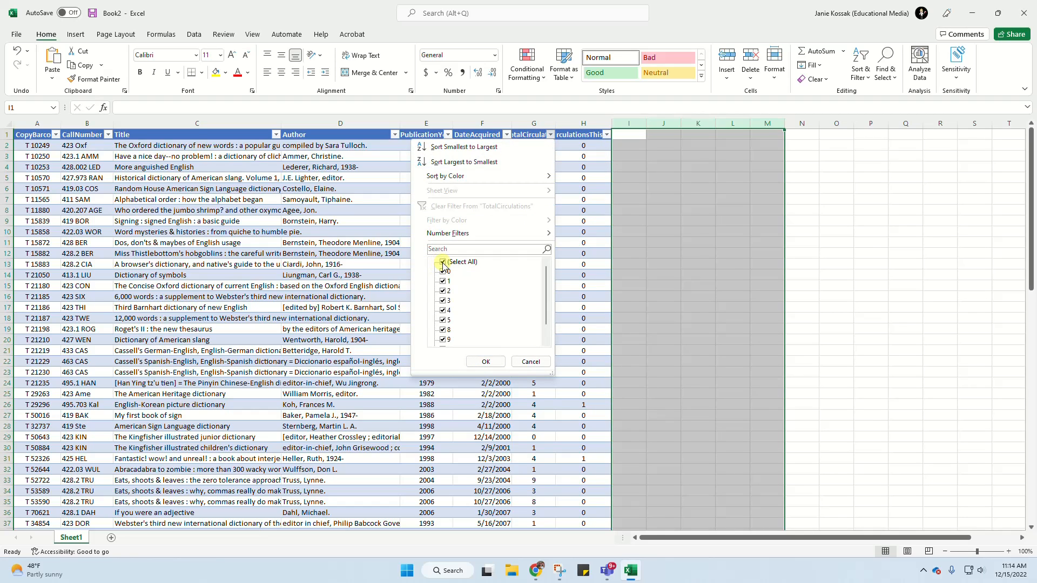
pyautogui.click(442, 263)
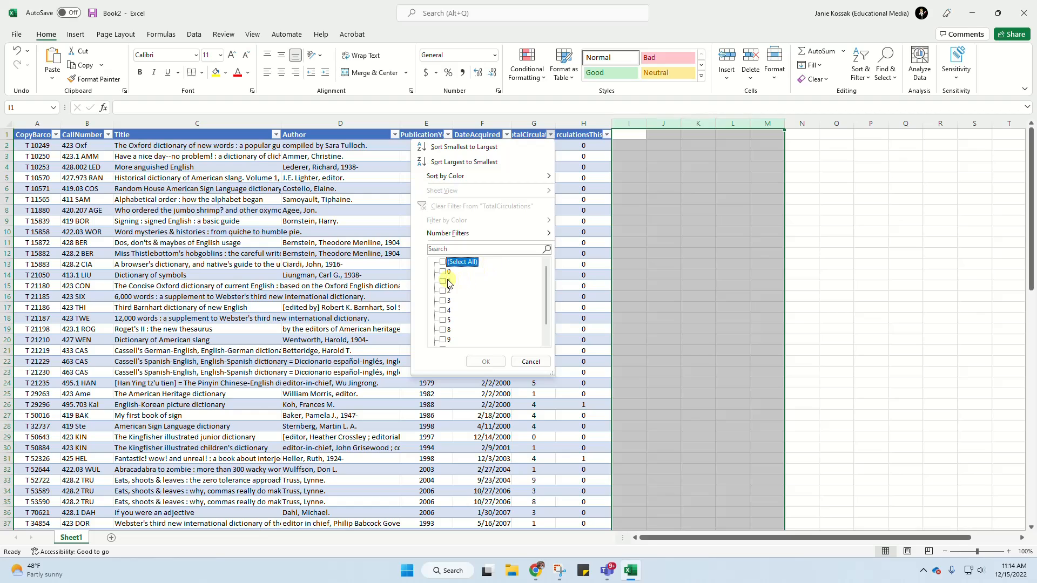
pyautogui.click(443, 273)
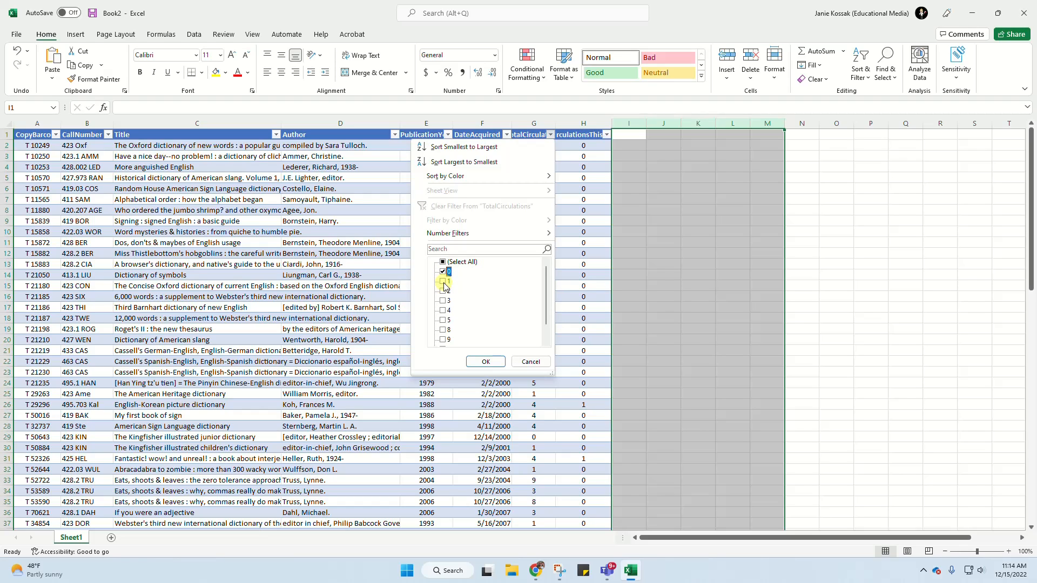
pyautogui.click(443, 281)
pyautogui.click(497, 362)
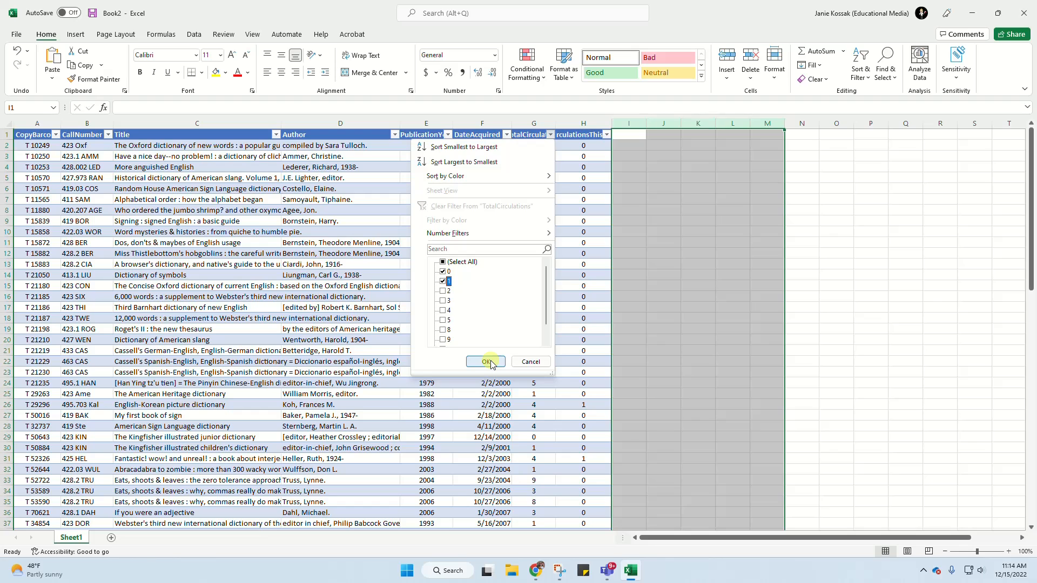
pyautogui.click(488, 362)
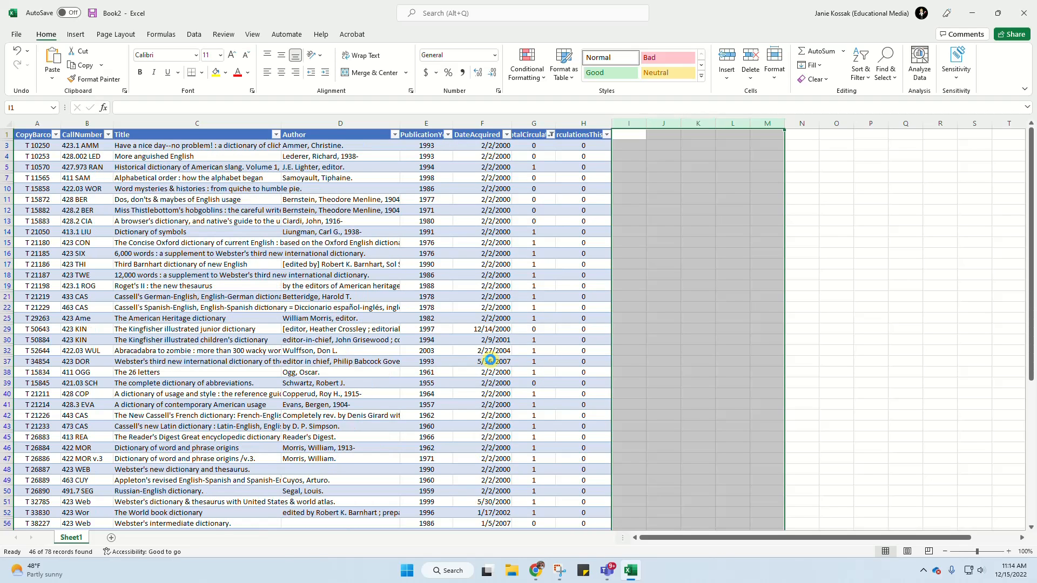
# - Filter the DateAcquired column to exclude books acquired in 2021, 2020 and 2019
pyautogui.click(506, 136)
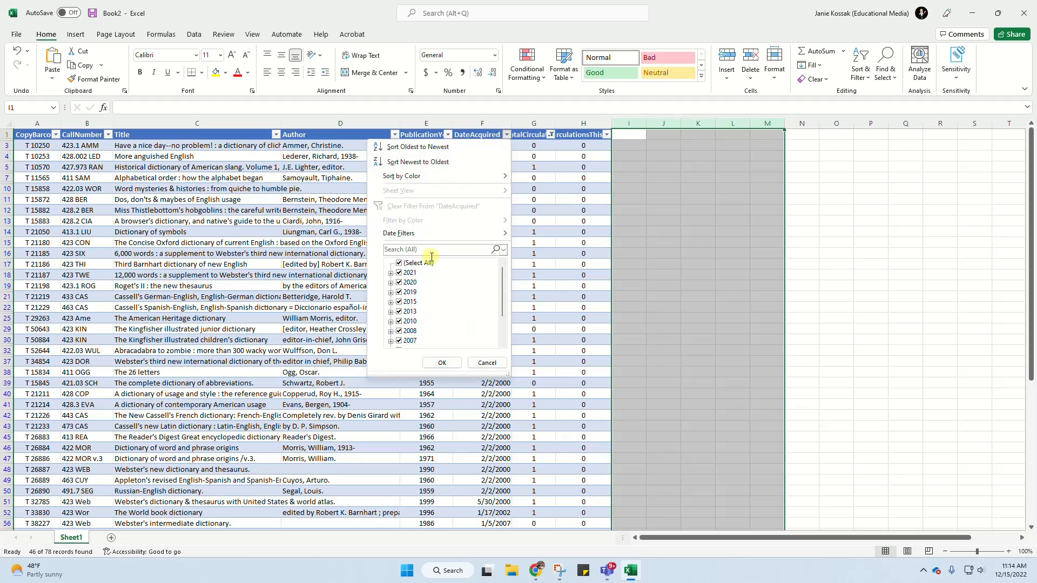
pyautogui.click(400, 273)
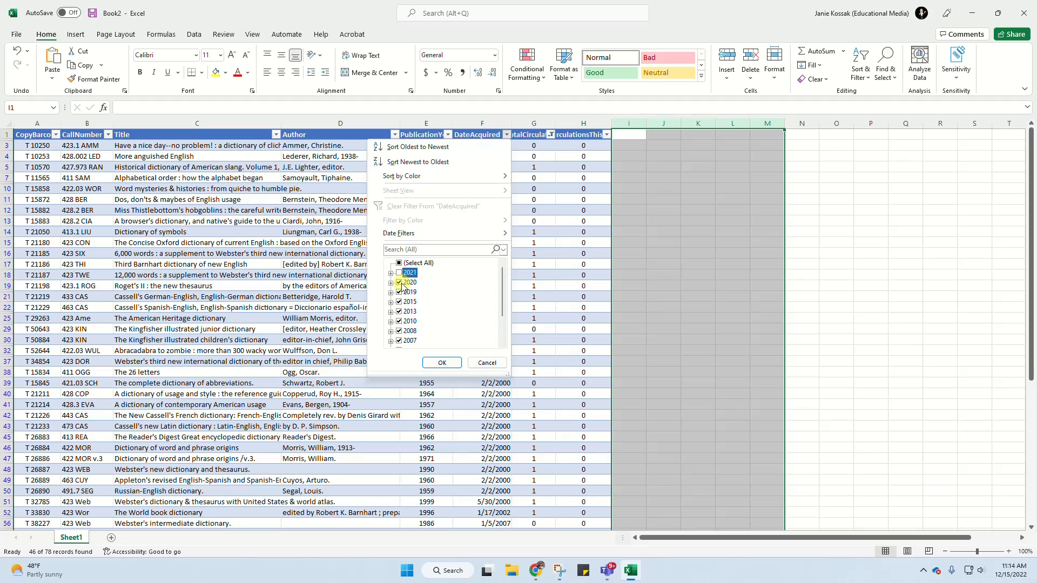
pyautogui.click(400, 283)
pyautogui.click(401, 292)
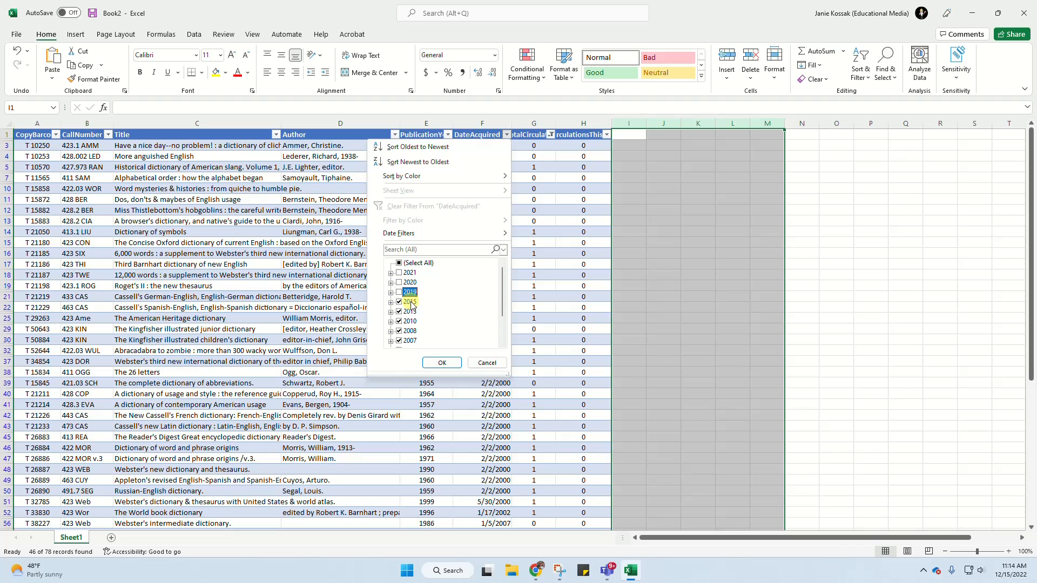
pyautogui.click(443, 362)
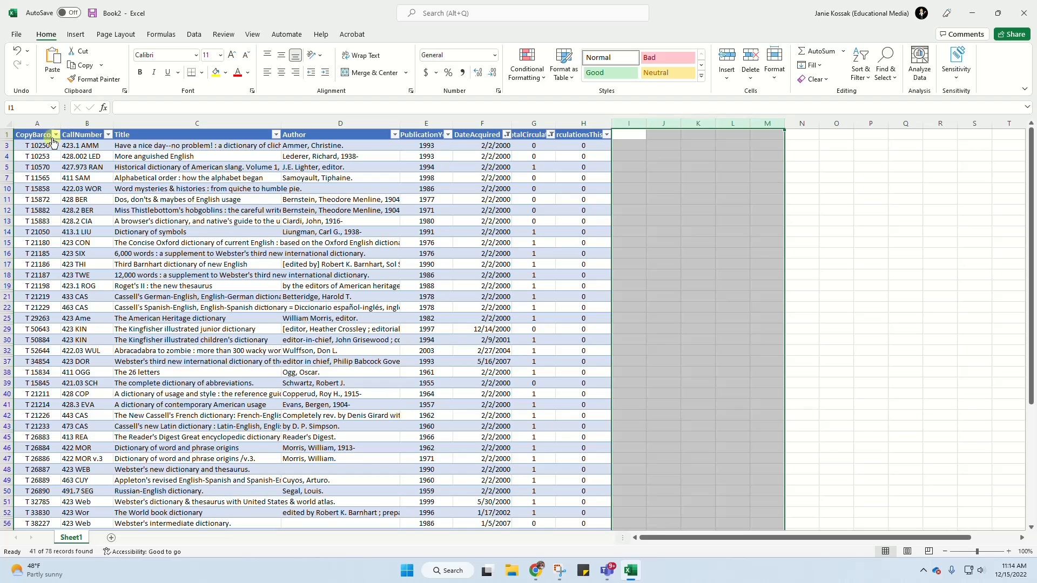
# - Sort the filtered table by CallNumber from A to Z and look through the resulting list
pyautogui.click(108, 135)
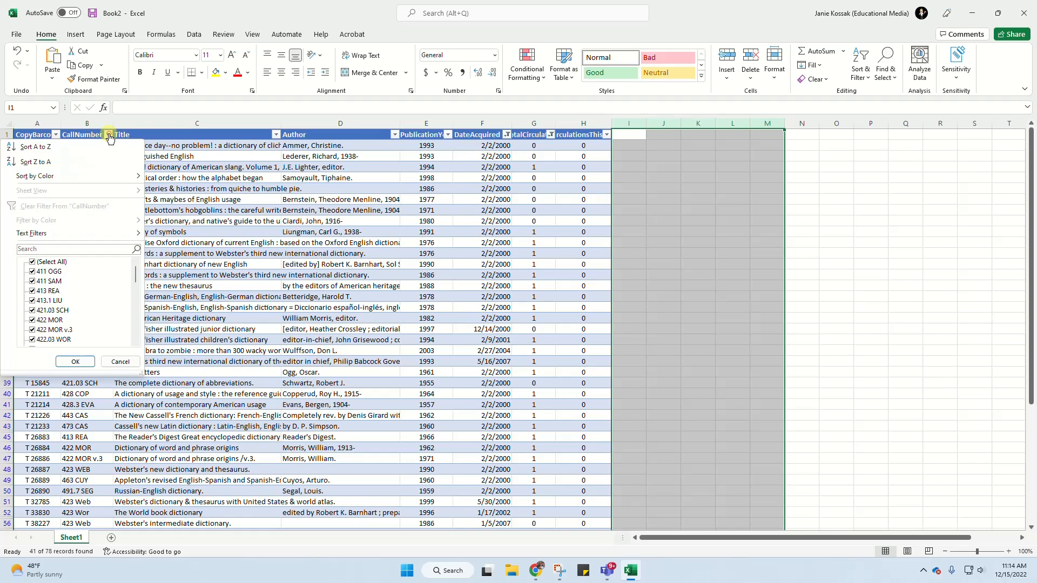
pyautogui.click(35, 147)
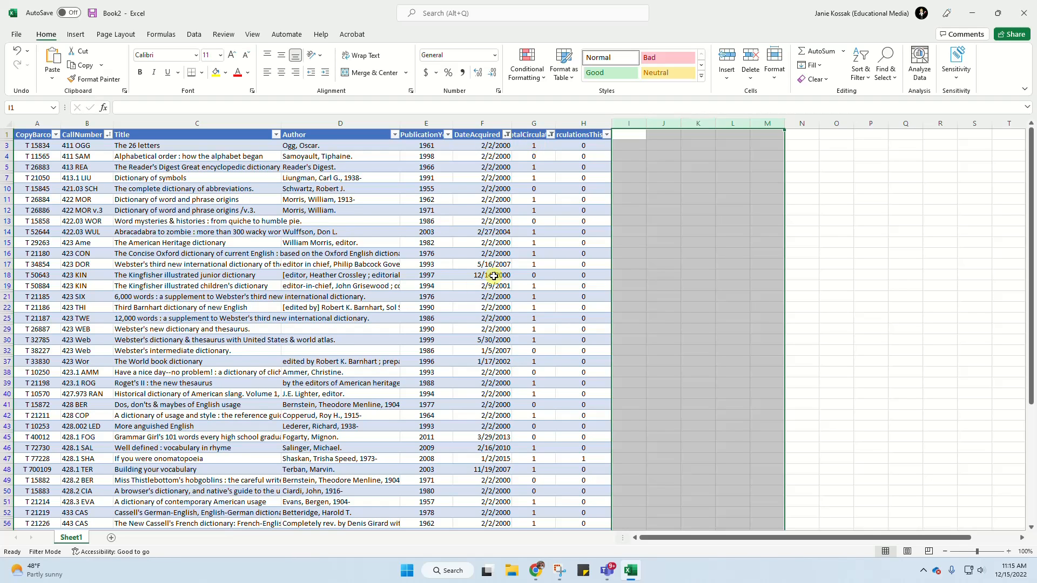
pyautogui.scroll(-8, 502, 285)
pyautogui.scroll(5, 502, 285)
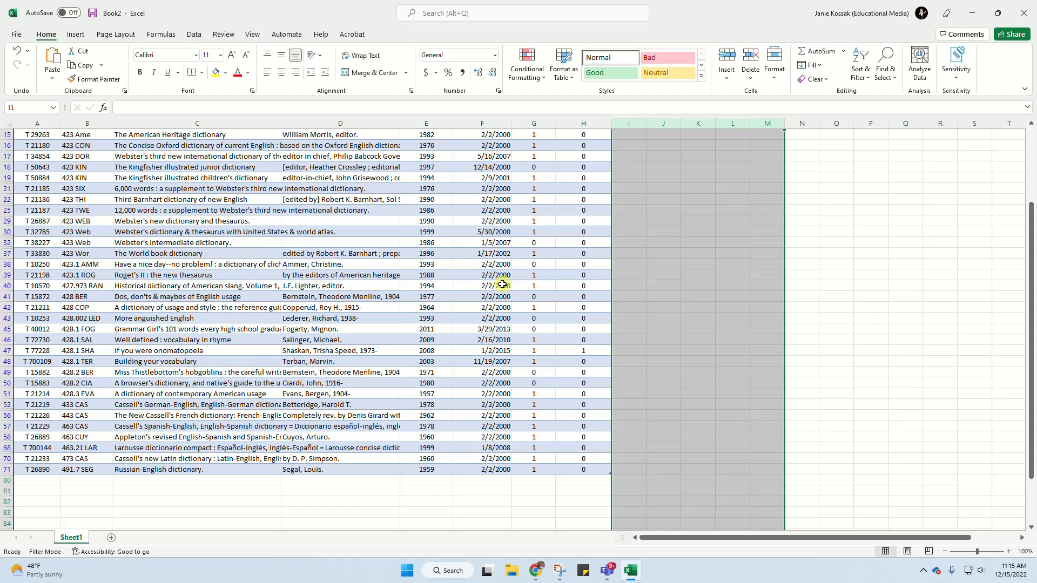
pyautogui.scroll(5, 502, 285)
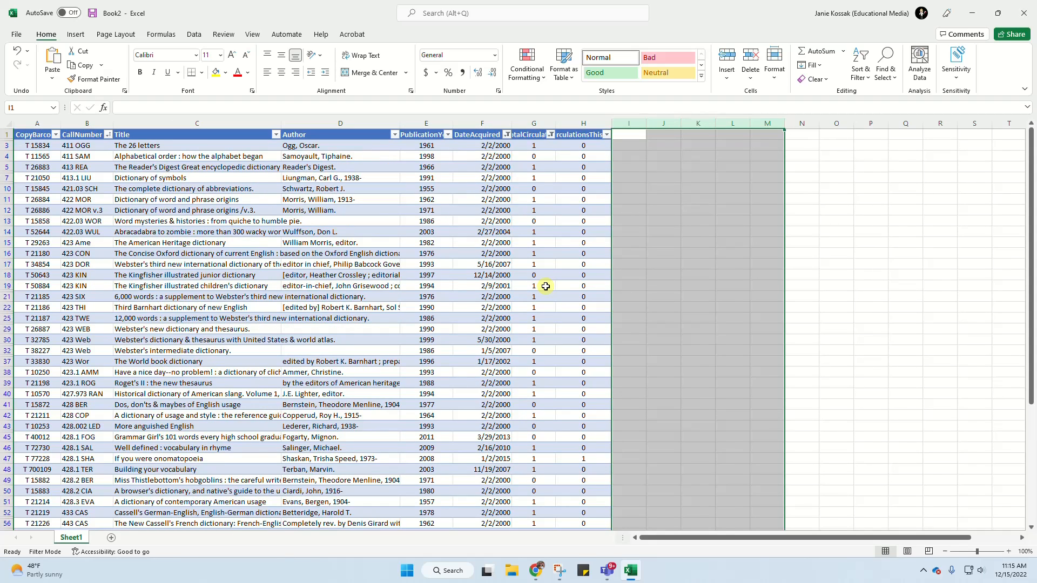